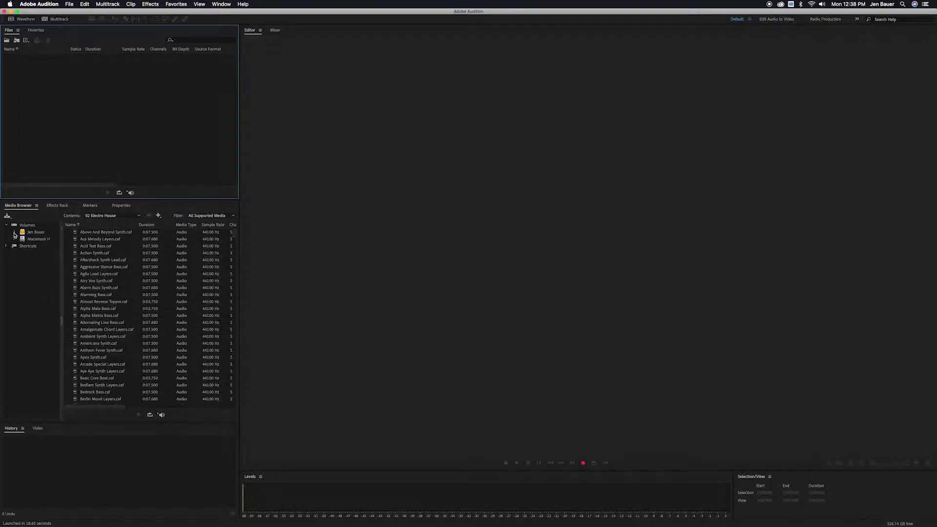
Step: Import Opening Narration.m4a and Voice Over.m4a from the Practice Audio folder on the external drive
{"action": "left_click", "coordinate": [14, 231]}
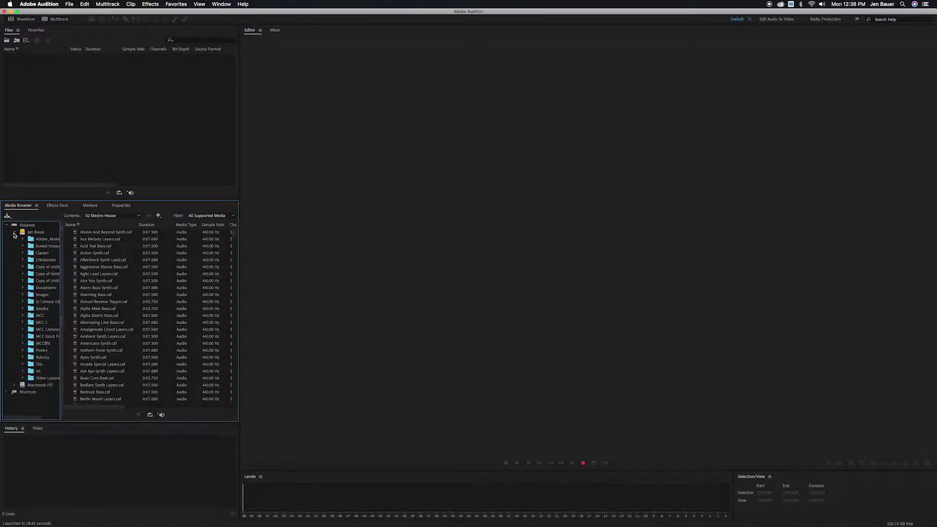
{"action": "left_click", "coordinate": [69, 4]}
{"action": "mouse_move", "coordinate": [119, 128]}
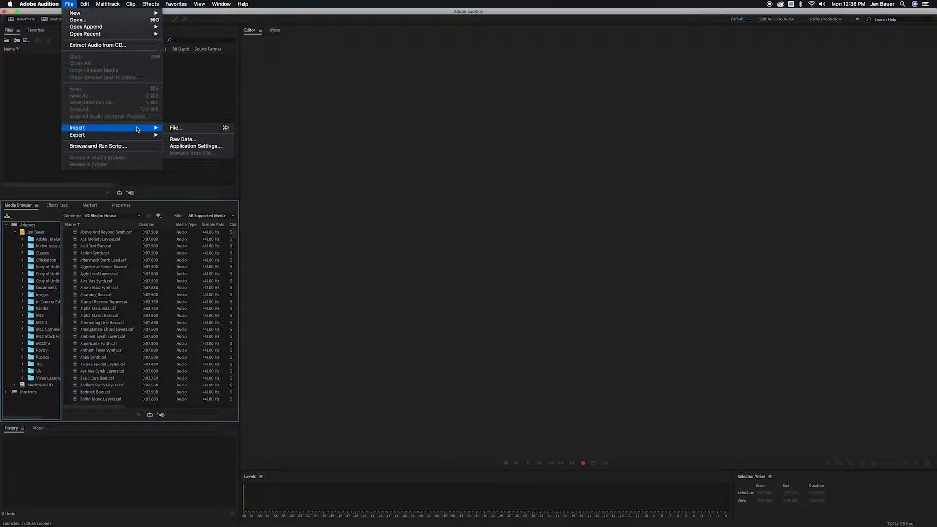
{"action": "left_click", "coordinate": [184, 128]}
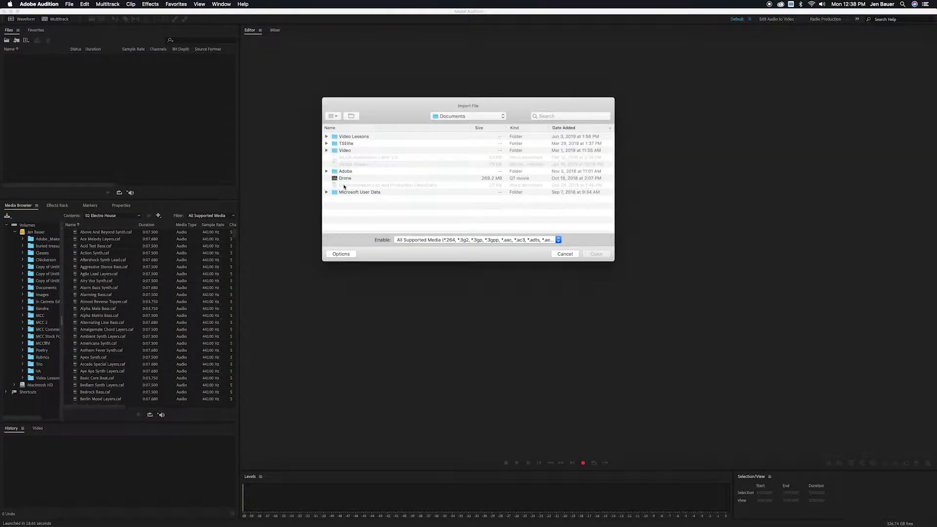
{"action": "left_click", "coordinate": [458, 118]}
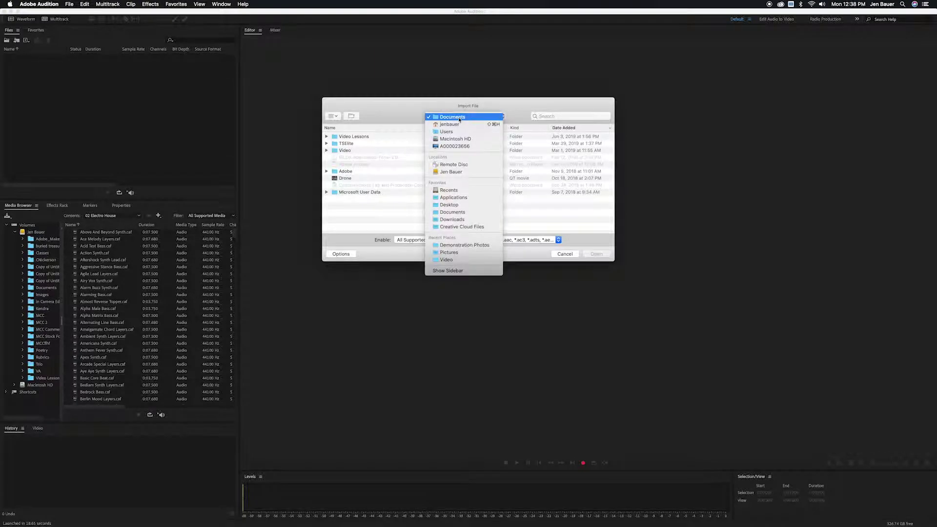
{"action": "left_click", "coordinate": [451, 172]}
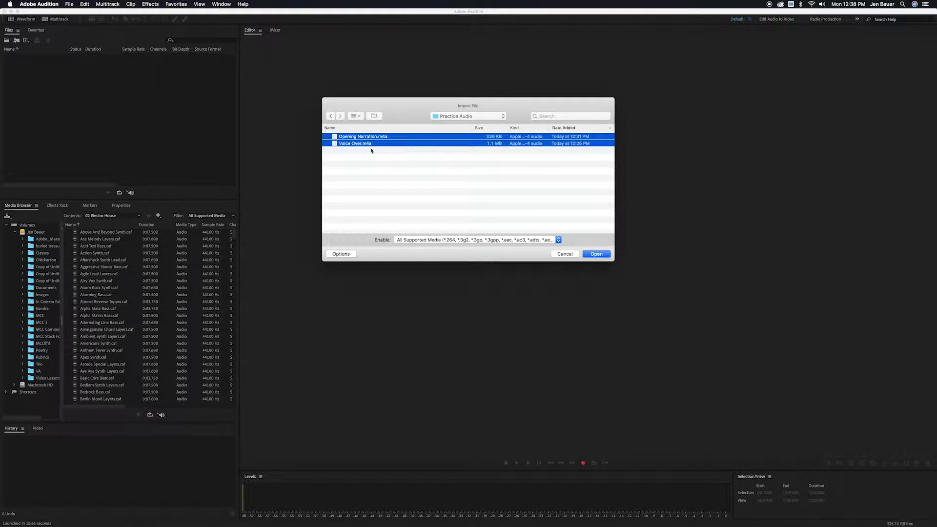
{"action": "left_click", "coordinate": [596, 254]}
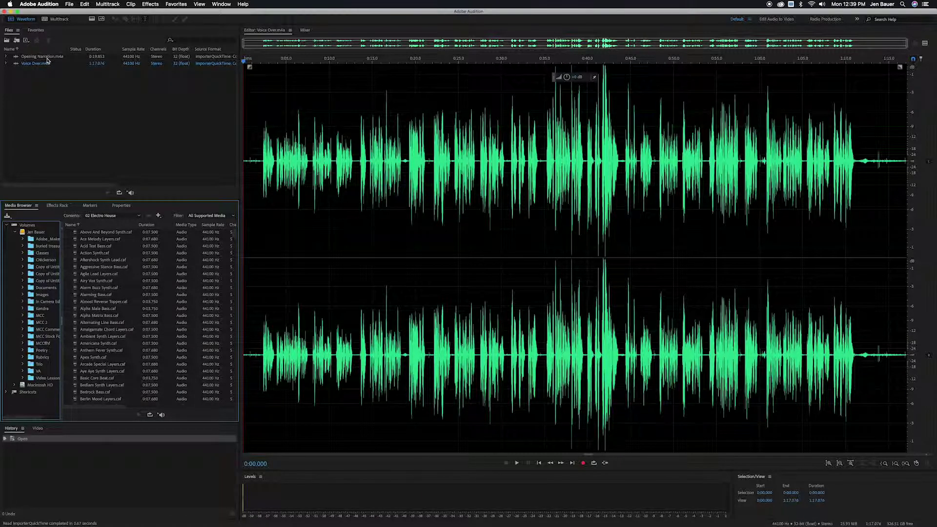
Step: Open the Opening Narration file in the waveform editor and listen to its first seconds
{"action": "double_click", "coordinate": [36, 56]}
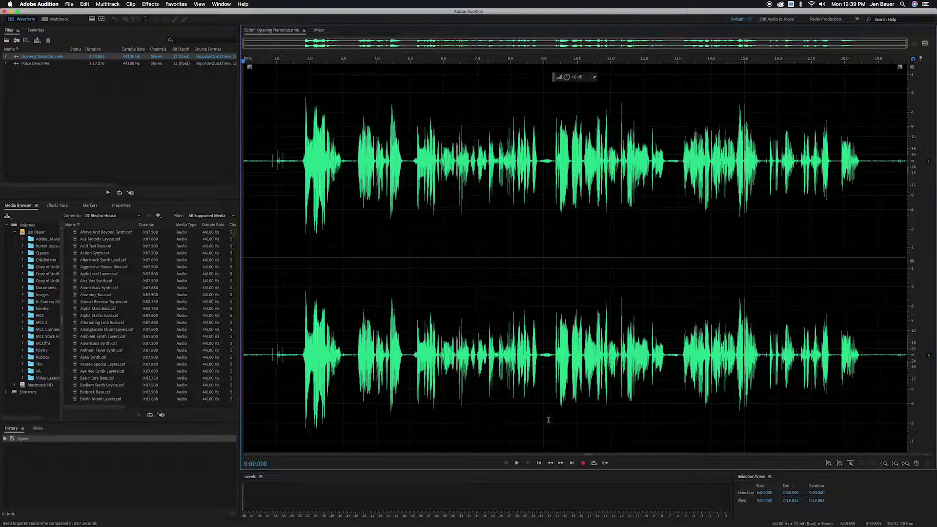
{"action": "left_click", "coordinate": [517, 464]}
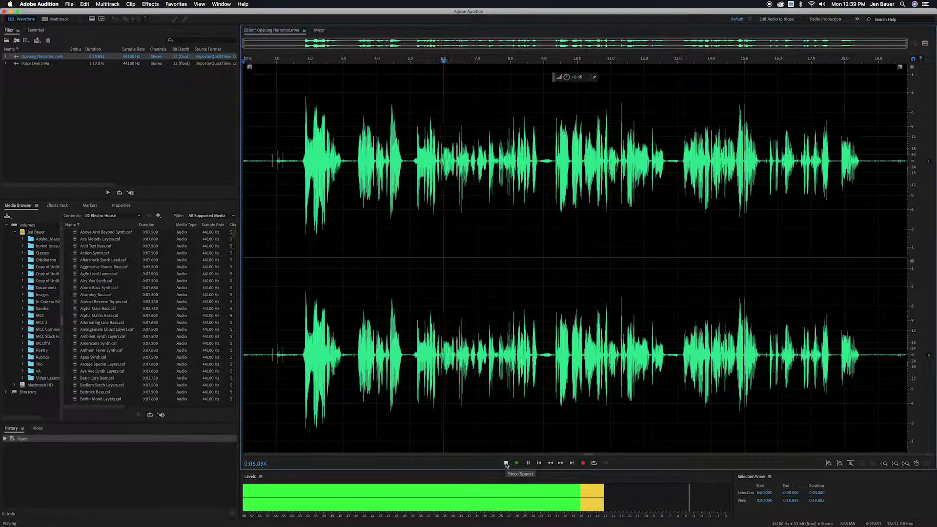
{"action": "left_click", "coordinate": [506, 464]}
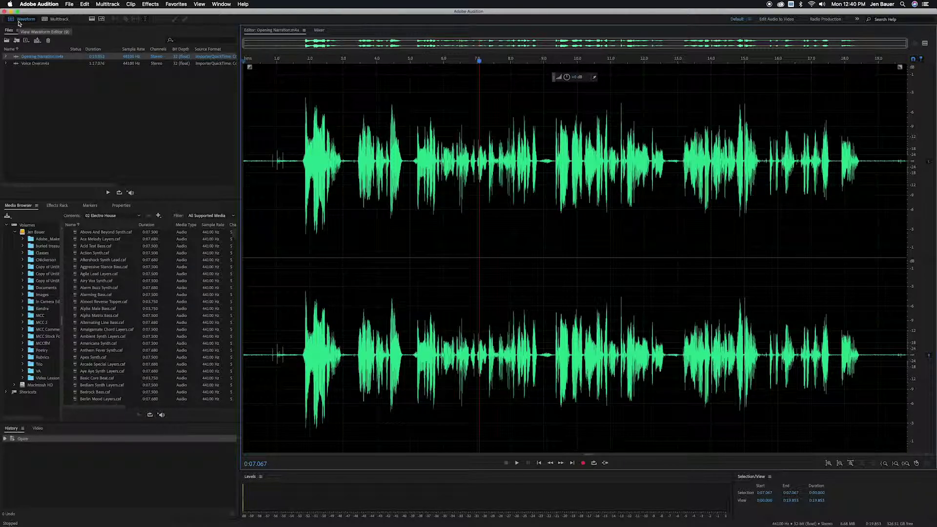
Step: Create a multitrack session named Podcast in the Practice Audio folder, using the Podcast template
{"action": "left_click", "coordinate": [58, 19]}
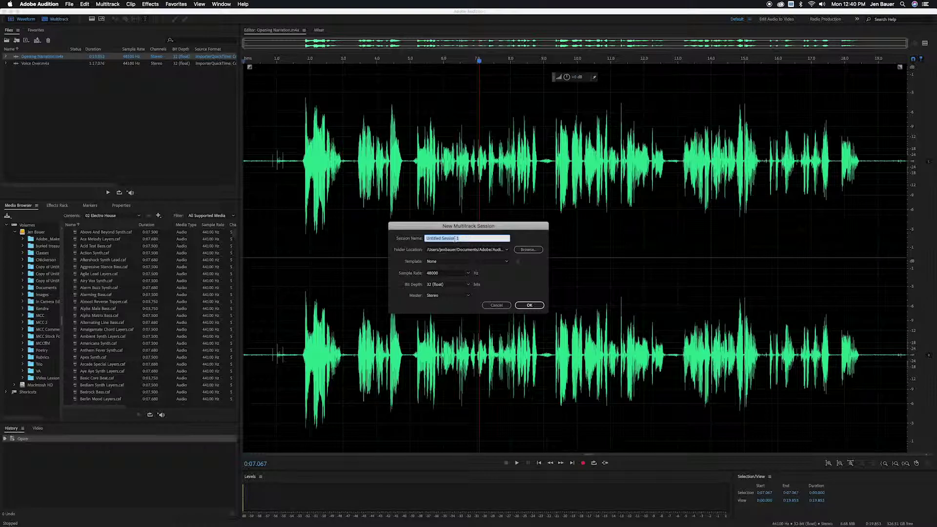
{"action": "type", "text": "Podcast"}
{"action": "left_click", "coordinate": [528, 249]}
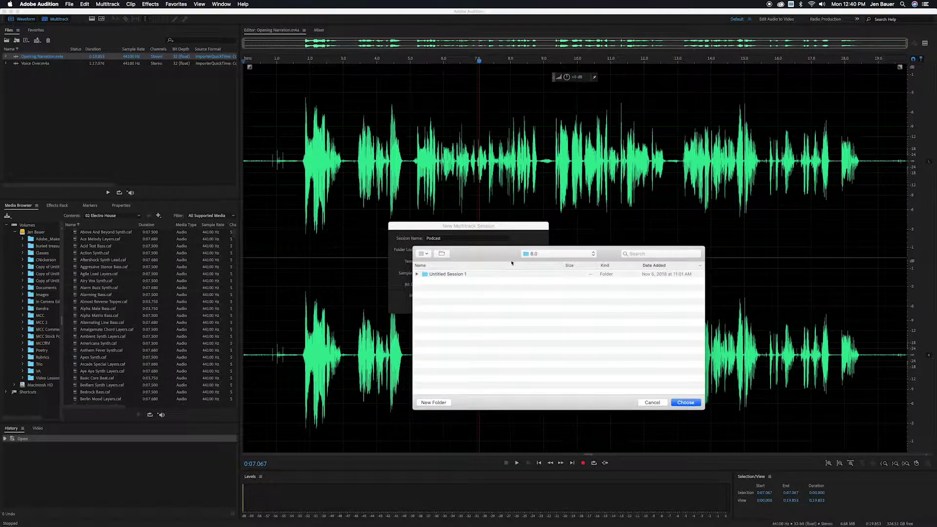
{"action": "left_click", "coordinate": [557, 253]}
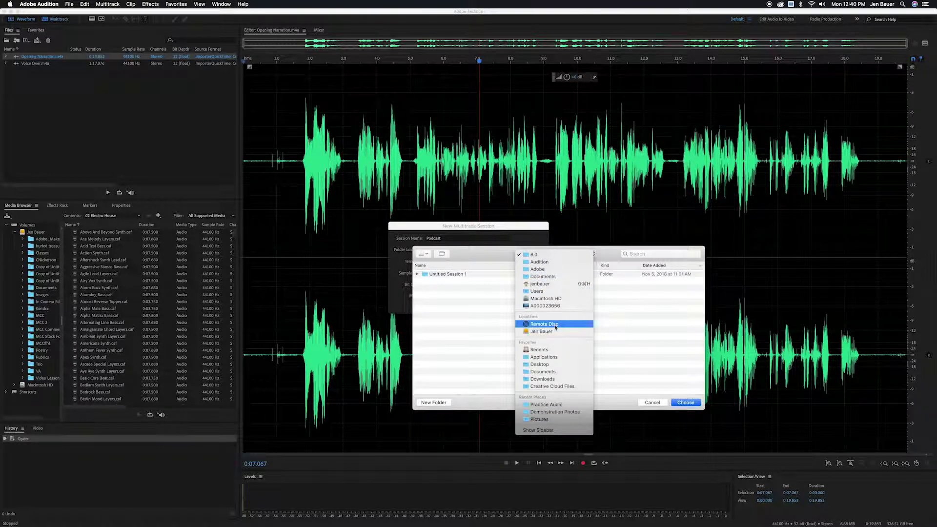
{"action": "left_click", "coordinate": [546, 405]}
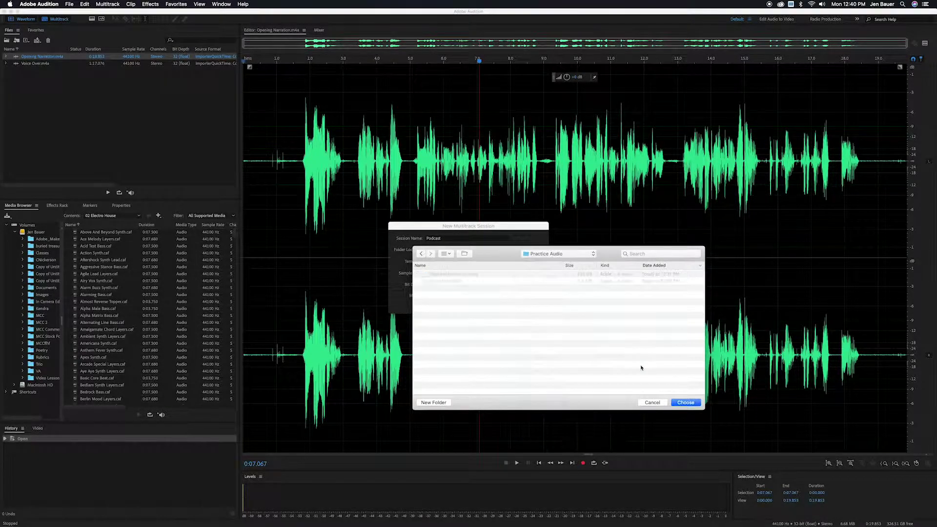
{"action": "left_click", "coordinate": [685, 403]}
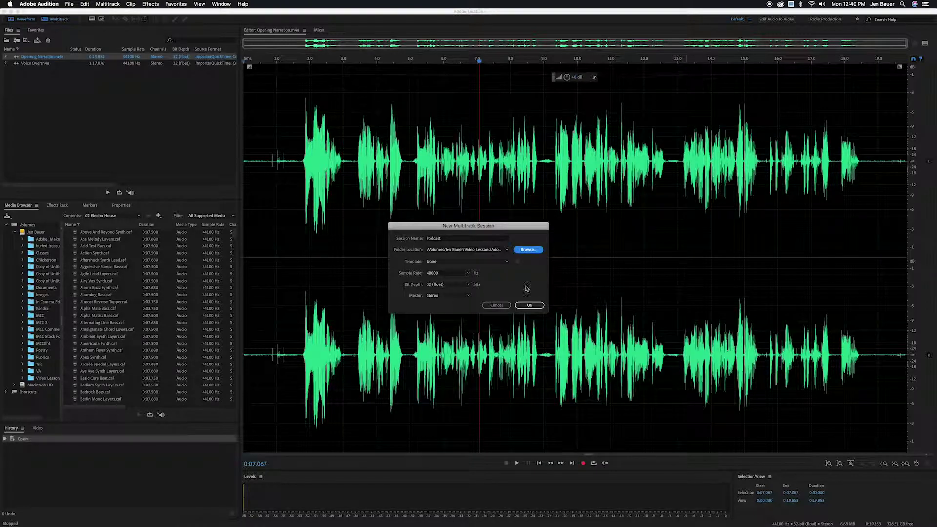
{"action": "left_click", "coordinate": [445, 263]}
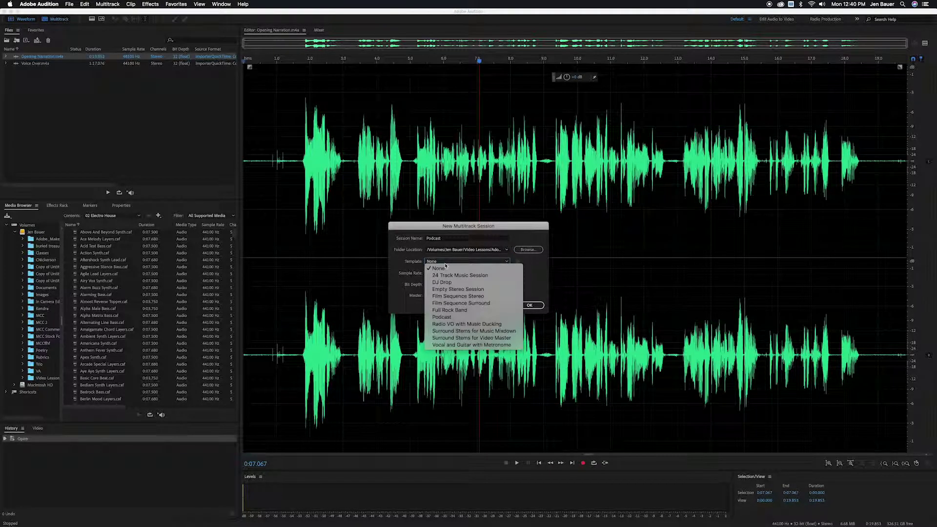
{"action": "left_click", "coordinate": [453, 318]}
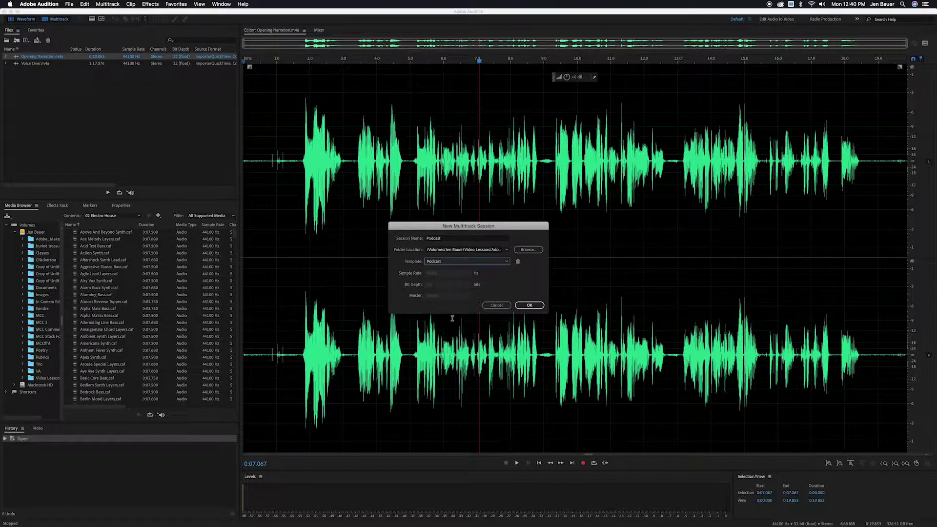
{"action": "left_click", "coordinate": [533, 308]}
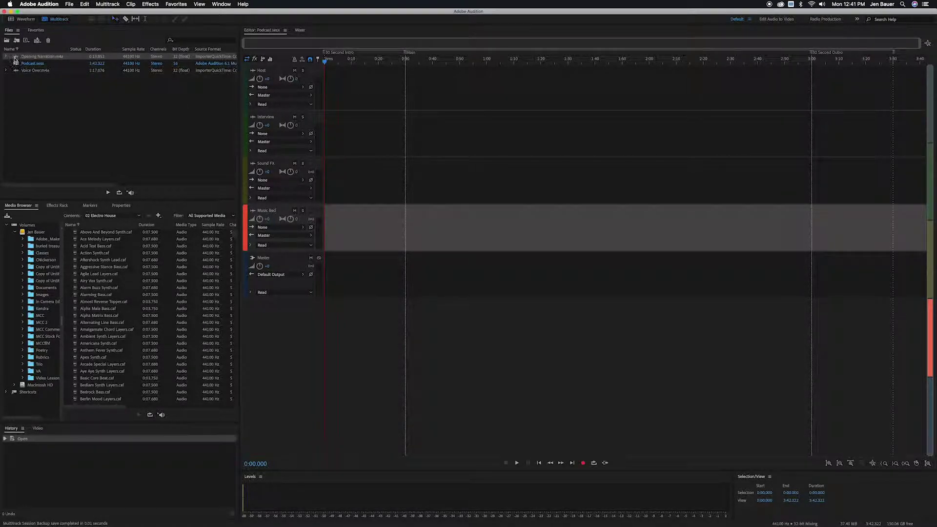
Step: Place the Opening Narration file at the start of the Host track and play it back
{"action": "left_click_drag", "start_coordinate": [15, 58], "coordinate": [319, 60]}
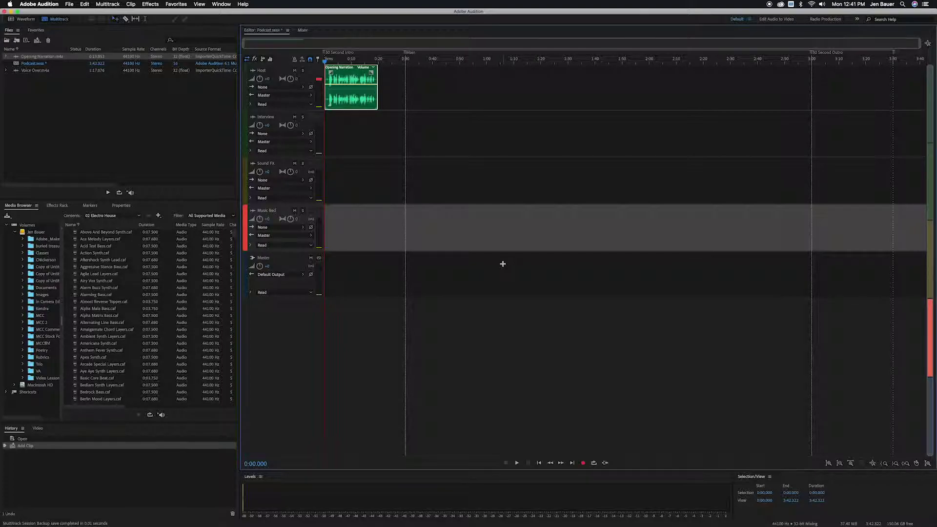
{"action": "key", "text": "space"}
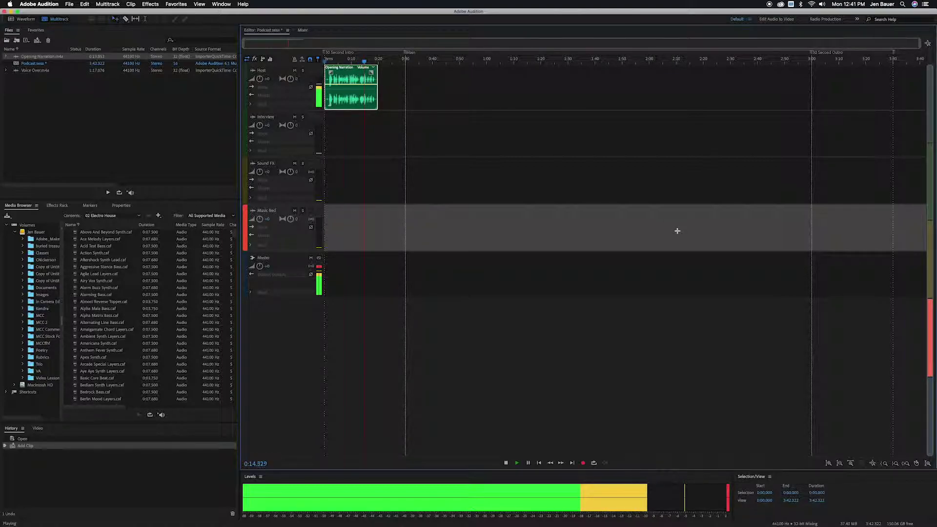
{"action": "key", "text": "space"}
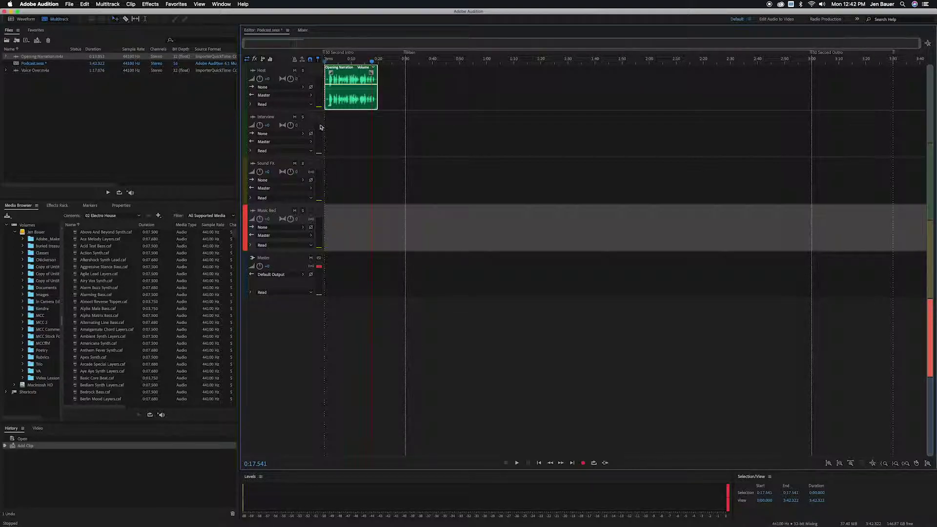
Step: Replay the Opening Narration clip on the Host track from near its beginning
{"action": "left_click", "coordinate": [334, 58]}
{"action": "key", "text": "space"}
{"action": "key", "text": "space"}
{"action": "key", "text": "space"}
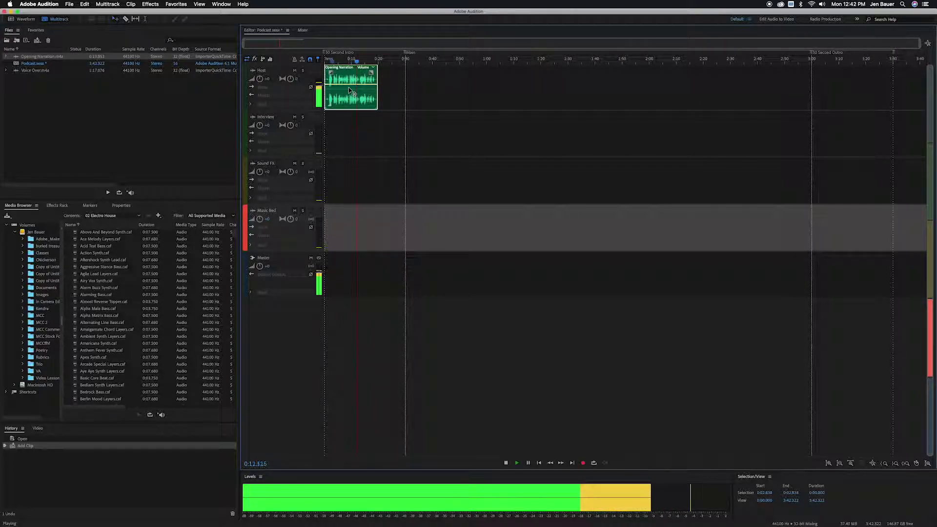
{"action": "key", "text": "space"}
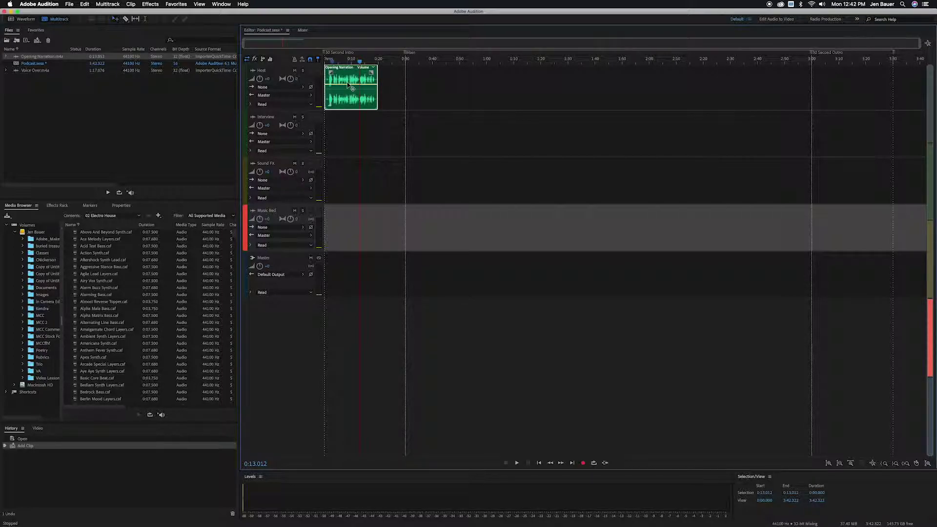
{"action": "key", "text": "space"}
Step: Trim the silence off the beginning of the Opening Narration clip, up to about 1.8 seconds where the speech starts
{"action": "left_click", "coordinate": [327, 58]}
{"action": "left_click", "coordinate": [323, 59]}
{"action": "left_click_drag", "start_coordinate": [933, 44], "coordinate": [299, 44]}
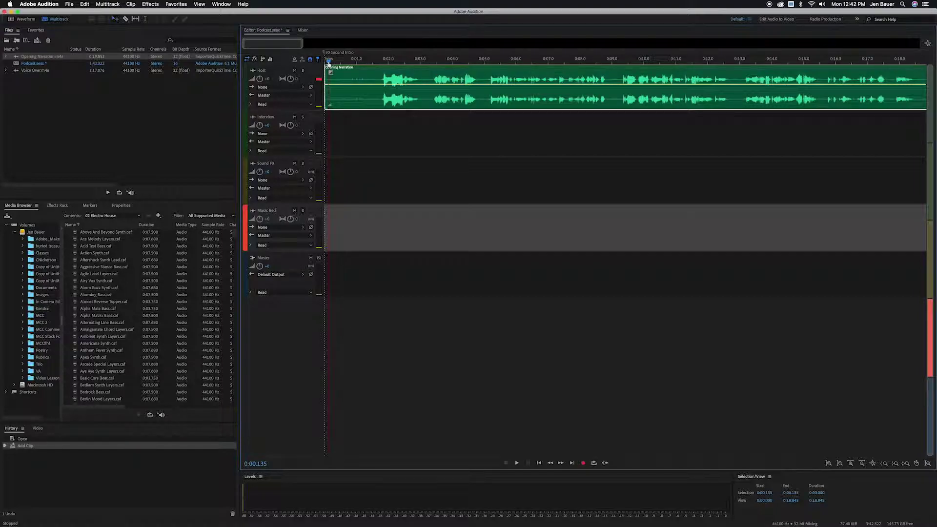
{"action": "key", "text": "space"}
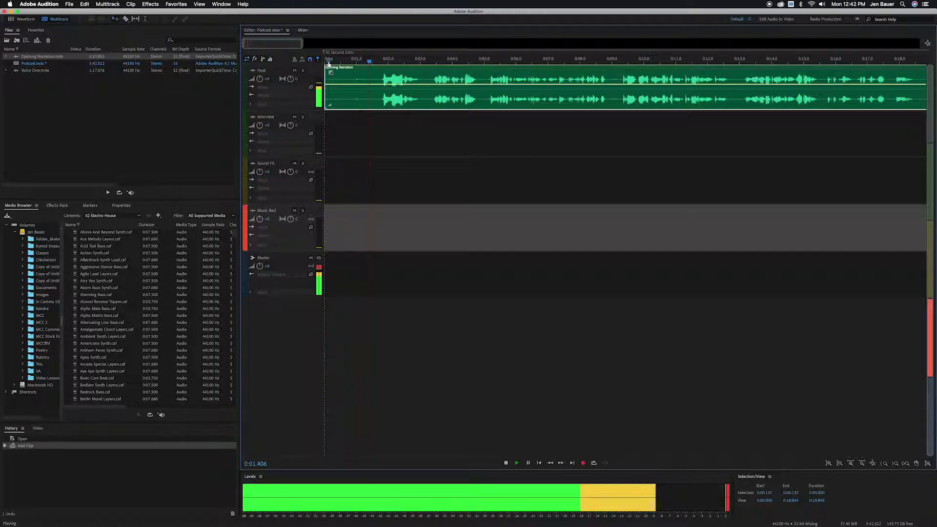
{"action": "key", "text": "space"}
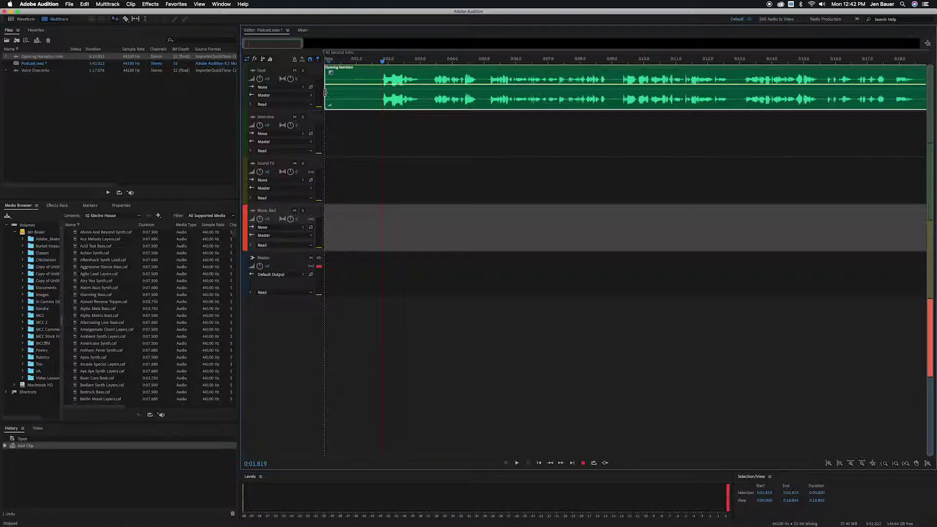
{"action": "left_click_drag", "start_coordinate": [326, 91], "coordinate": [383, 93]}
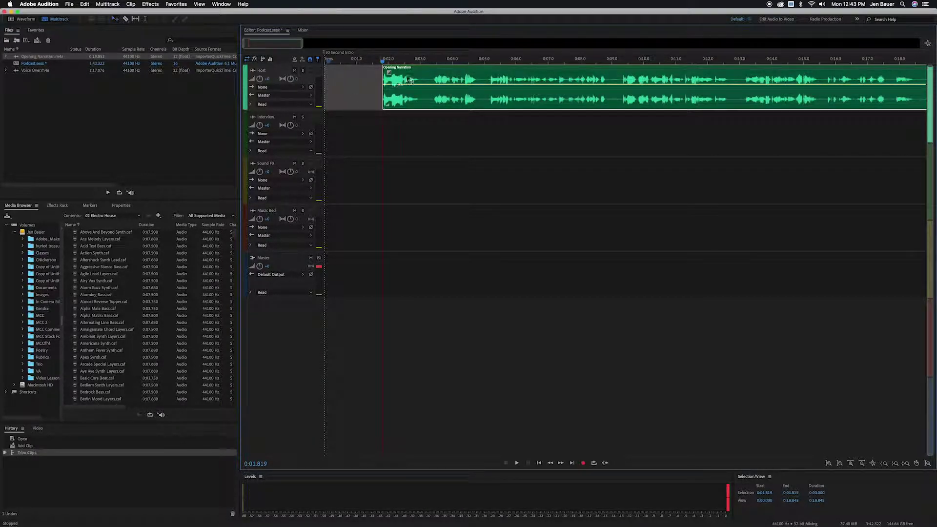
Step: Move the trimmed Opening Narration clip to the start of the session and play it from the beginning
{"action": "left_click_drag", "start_coordinate": [424, 68], "coordinate": [364, 67]}
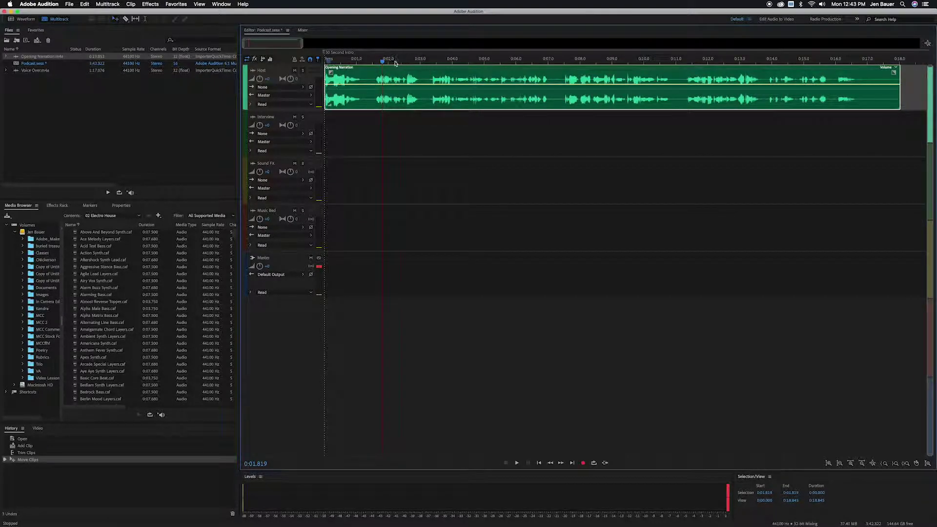
{"action": "left_click_drag", "start_coordinate": [384, 62], "coordinate": [325, 59]}
{"action": "key", "text": "space"}
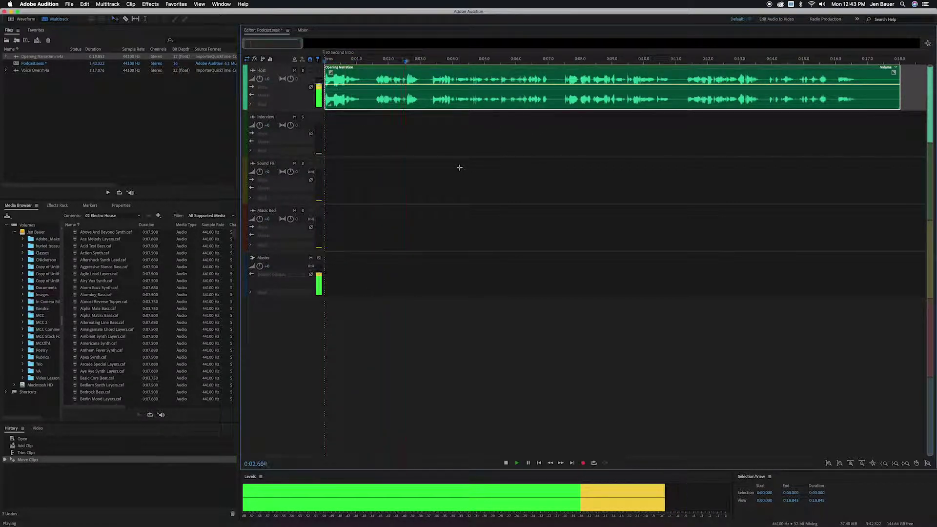
{"action": "key", "text": "space"}
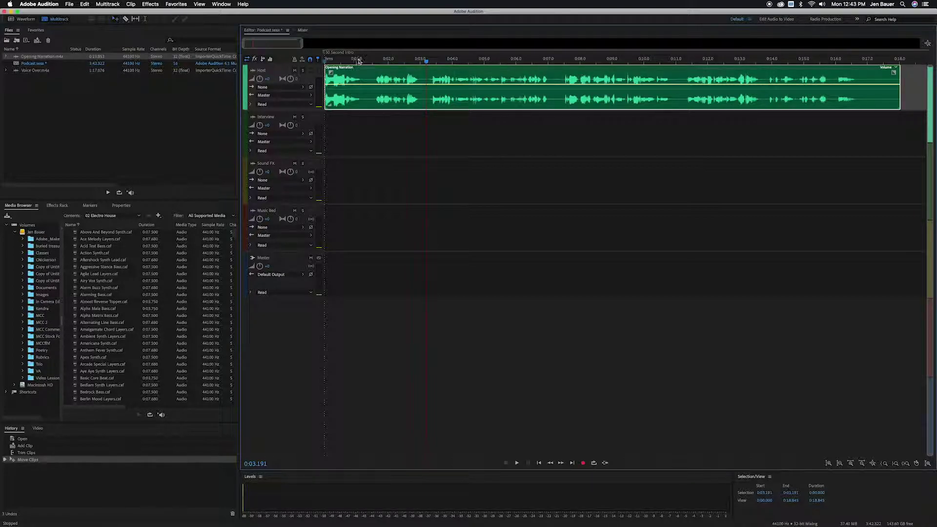
Step: Locate the pause after the first phrase and split the Opening Narration clip with the Razor at about 1.17 and 1.55 seconds
{"action": "left_click", "coordinate": [356, 59]}
{"action": "key", "text": "space"}
{"action": "key", "text": "space"}
{"action": "left_click", "coordinate": [126, 20]}
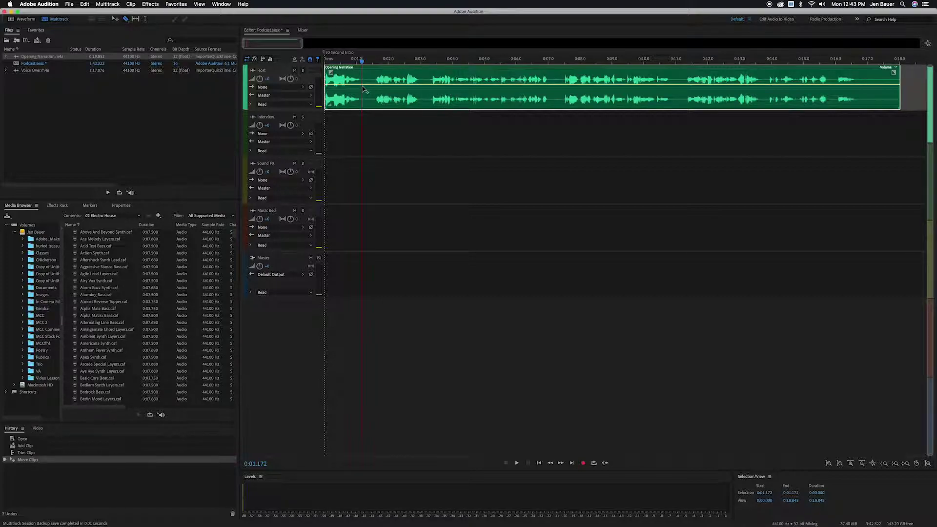
{"action": "left_click", "coordinate": [361, 88]}
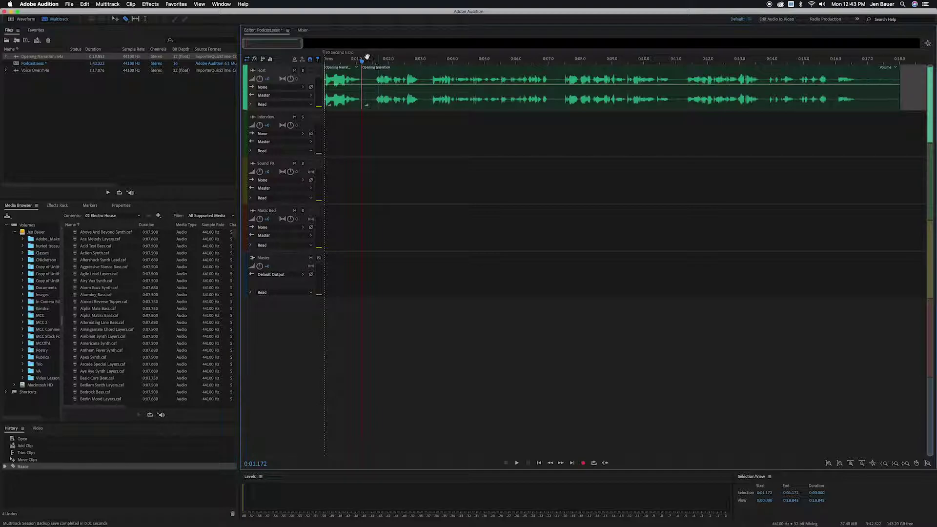
{"action": "left_click_drag", "start_coordinate": [362, 61], "coordinate": [373, 60]}
{"action": "left_click", "coordinate": [374, 83]}
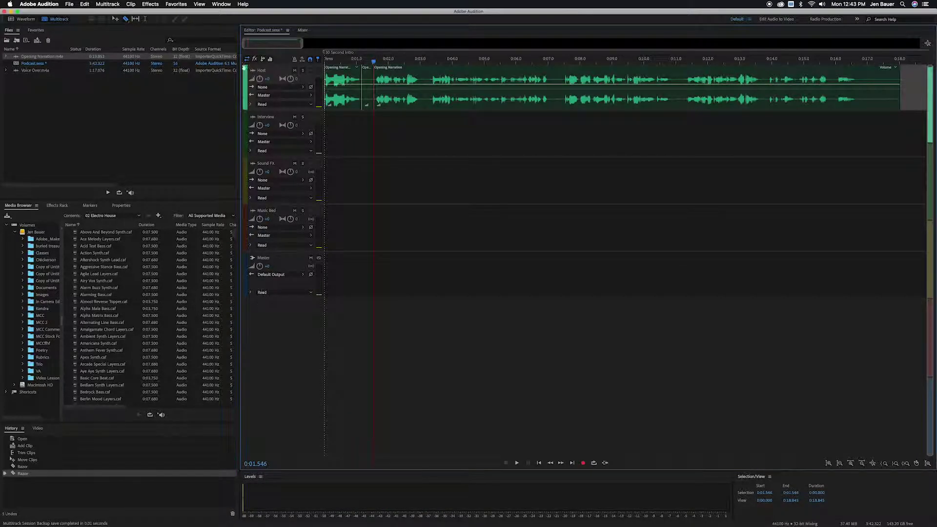
Step: Delete the short silent segment between the two cuts in the Opening Narration clip
{"action": "left_click", "coordinate": [115, 19]}
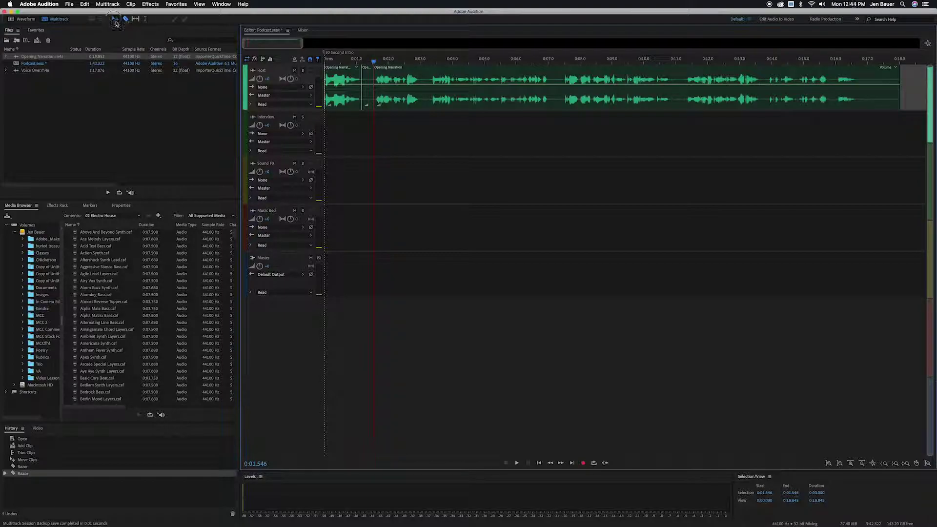
{"action": "left_click", "coordinate": [369, 74]}
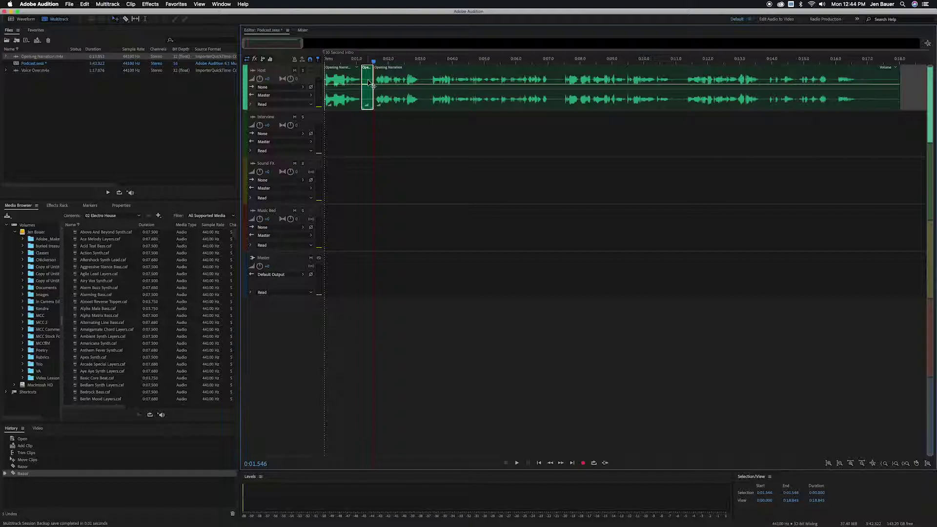
{"action": "key", "text": "Delete"}
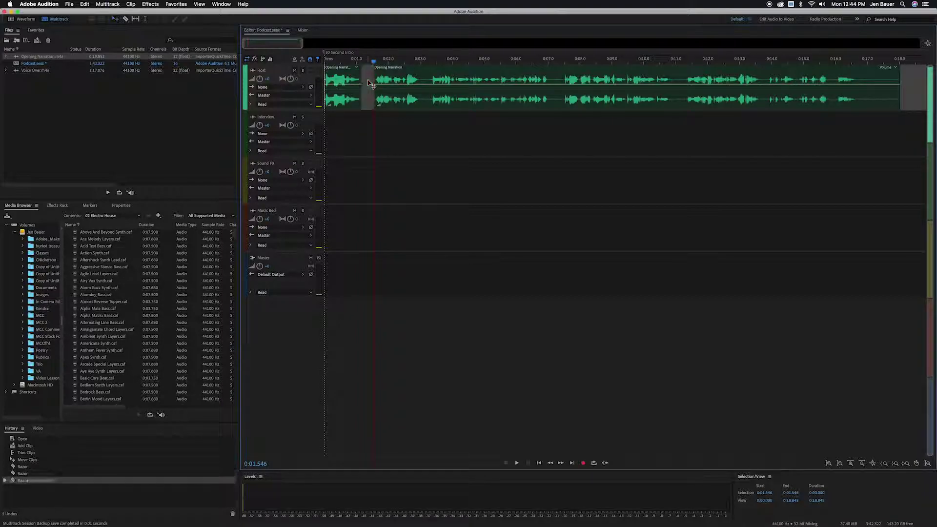
Step: Close the gap after the first phrase by moving the rest of the Opening Narration against it, and play the join
{"action": "left_click", "coordinate": [394, 71]}
{"action": "left_click_drag", "start_coordinate": [394, 71], "coordinate": [382, 71]}
{"action": "left_click", "coordinate": [350, 59]}
{"action": "key", "text": "space"}
{"action": "key", "text": "space"}
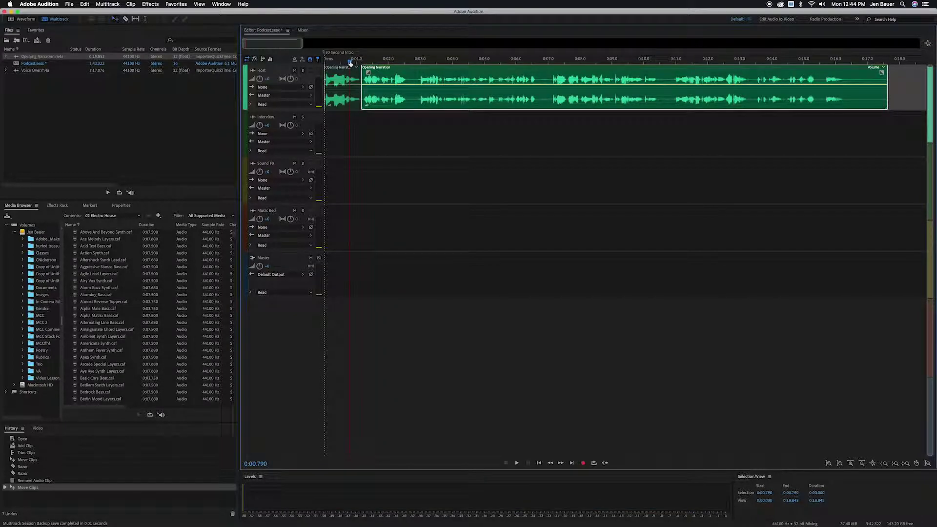
{"action": "key", "text": "space"}
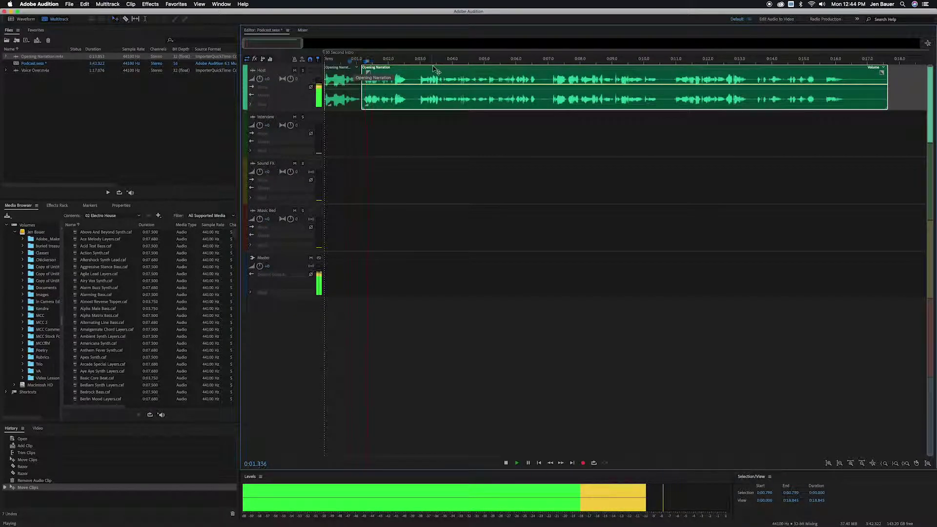
{"action": "key", "text": "space"}
Step: Play from the beginning to the next pause and split the Opening Narration with the Razor at about 2.6 and 2.95 seconds
{"action": "left_click", "coordinate": [326, 59]}
{"action": "key", "text": "space"}
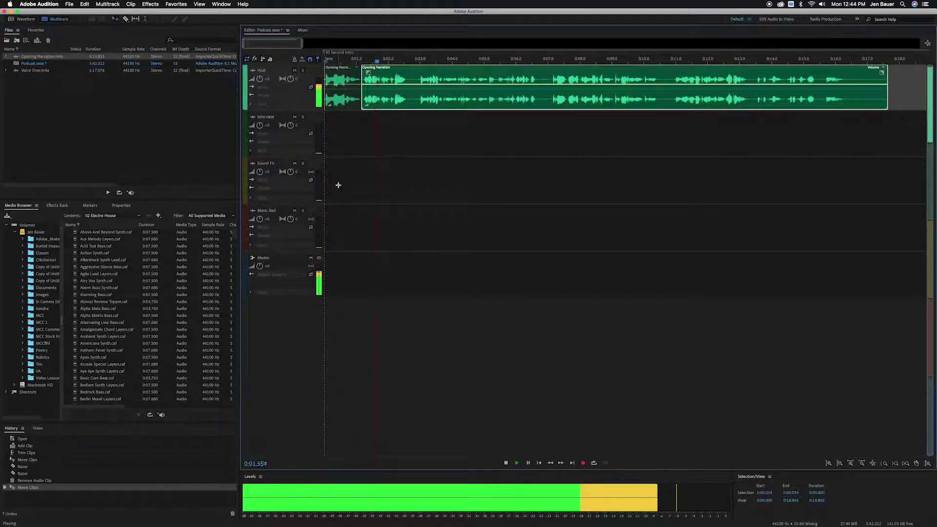
{"action": "key", "text": "space"}
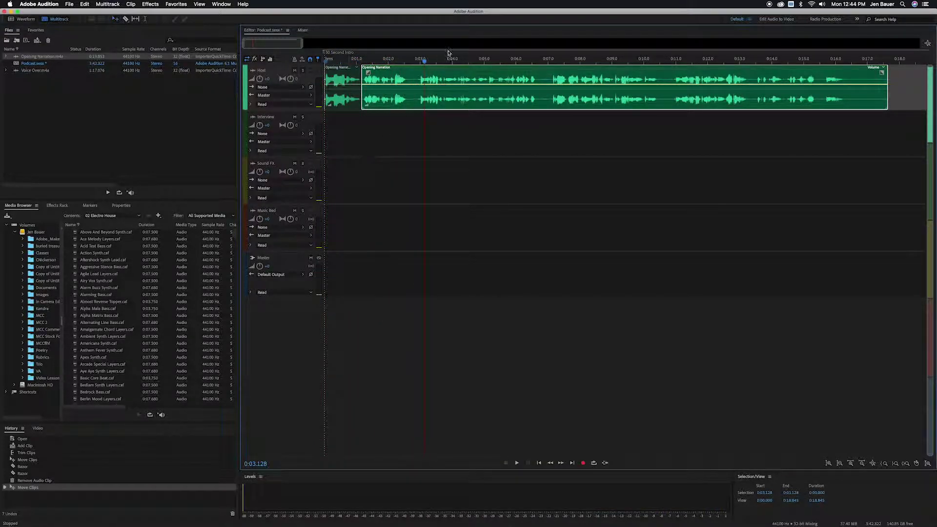
{"action": "left_click", "coordinate": [125, 18]}
{"action": "left_click", "coordinate": [409, 85]}
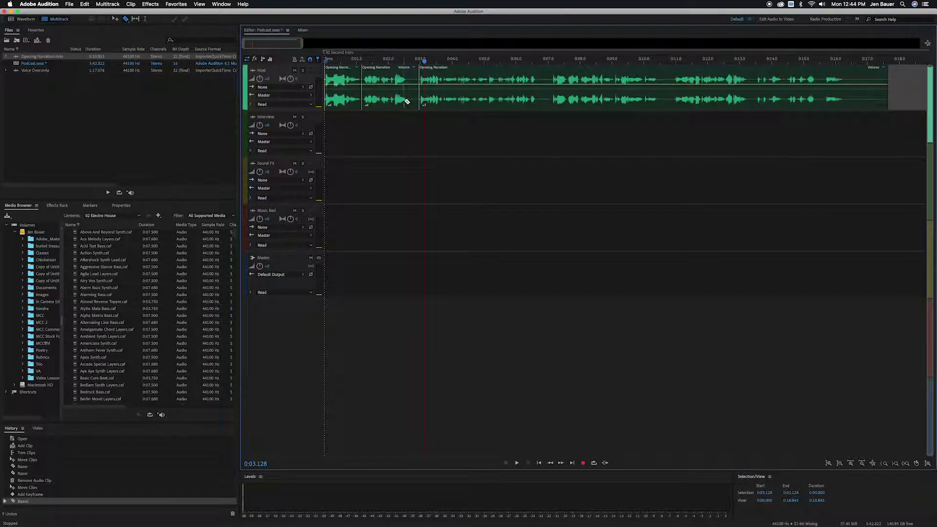
{"action": "left_click", "coordinate": [408, 98]}
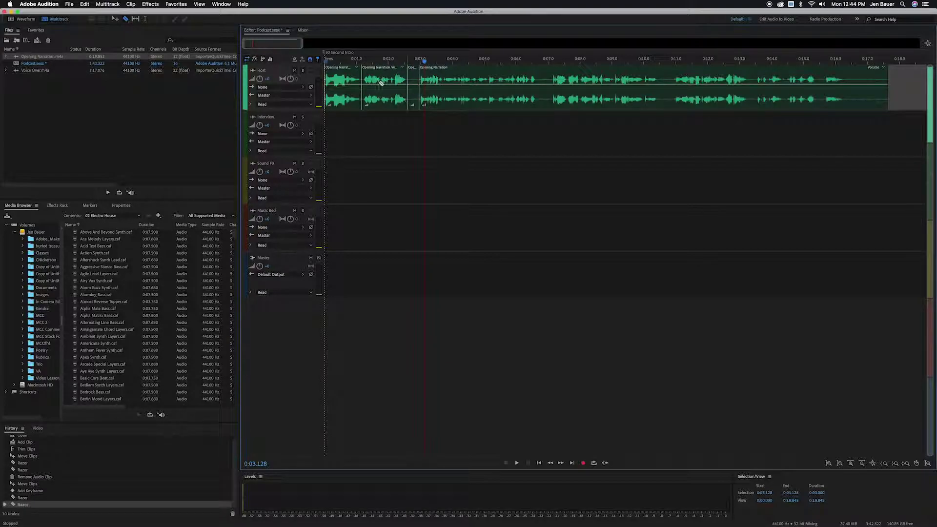
Step: Delete the silent segment after the second phrase and move the remaining narration up to close the gap
{"action": "left_click", "coordinate": [115, 19]}
{"action": "left_click", "coordinate": [412, 71]}
{"action": "key", "text": "Delete"}
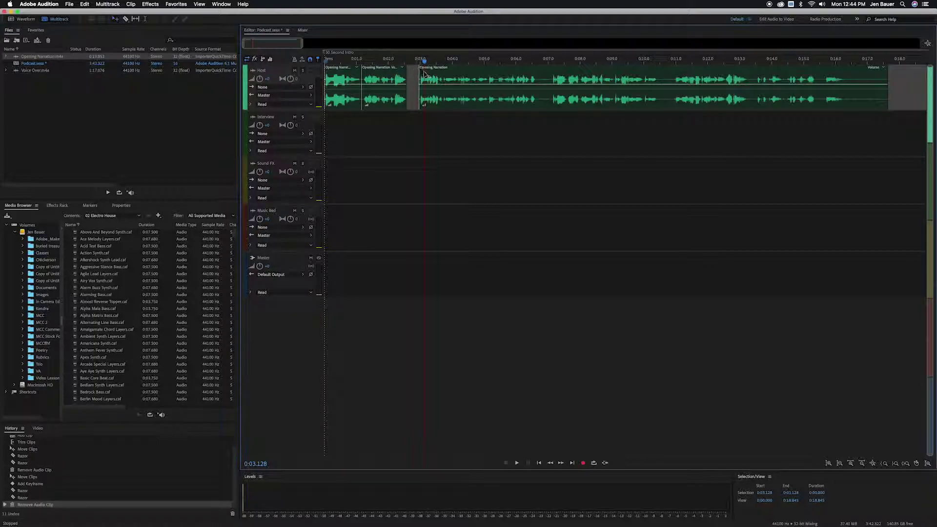
{"action": "left_click_drag", "start_coordinate": [430, 71], "coordinate": [419, 71]}
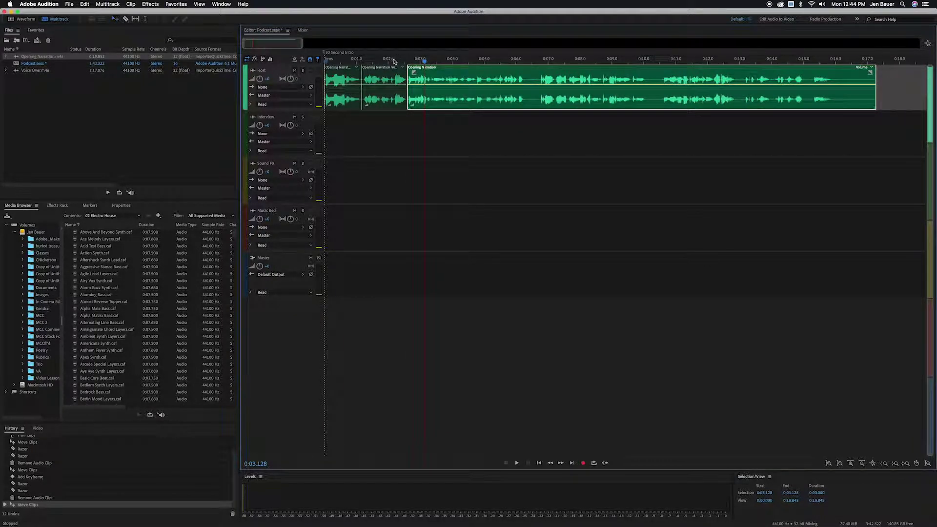
Step: Play through to the following pause and split the narration around two pauses, at about 6.3, 6.7, 10.1 and 10.5 seconds
{"action": "left_click", "coordinate": [347, 62]}
{"action": "key", "text": "space"}
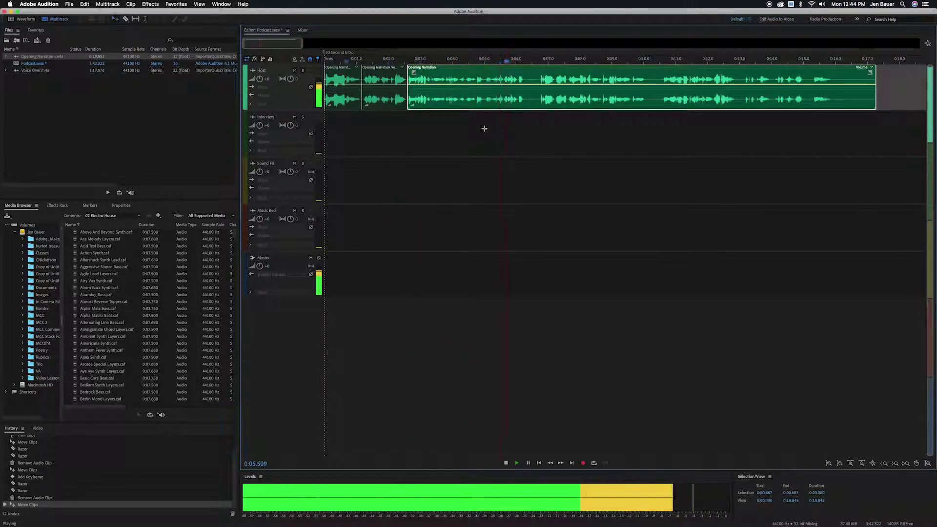
{"action": "key", "text": "space"}
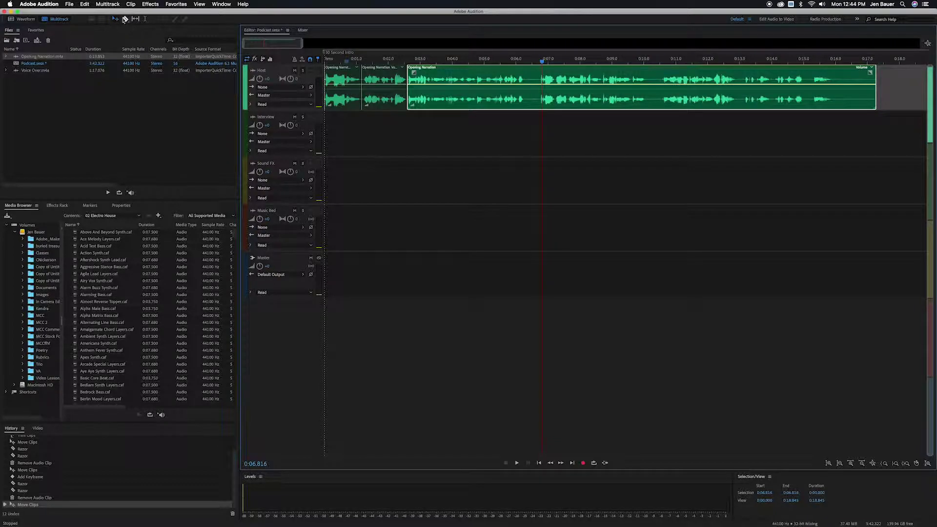
{"action": "left_click", "coordinate": [125, 19]}
{"action": "left_click", "coordinate": [525, 94]}
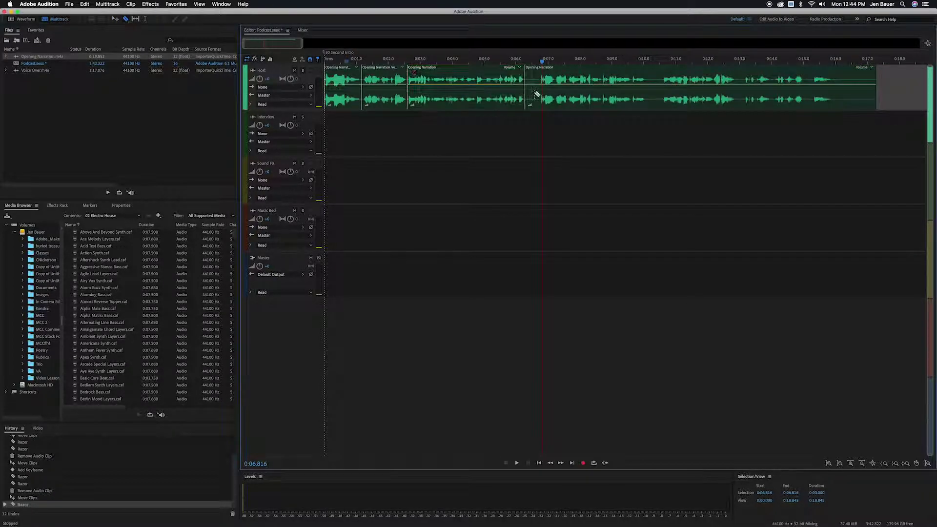
{"action": "left_click", "coordinate": [539, 94]}
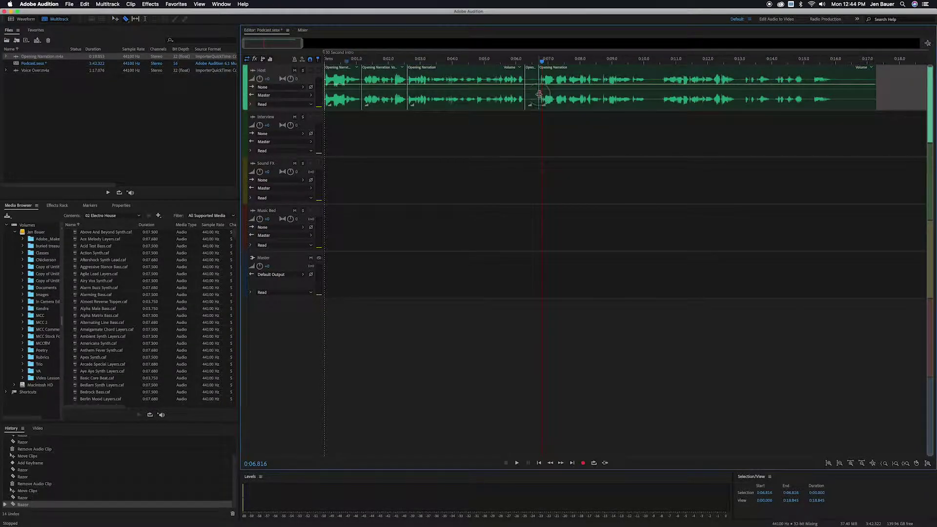
{"action": "left_click", "coordinate": [647, 99]}
{"action": "left_click", "coordinate": [661, 100]}
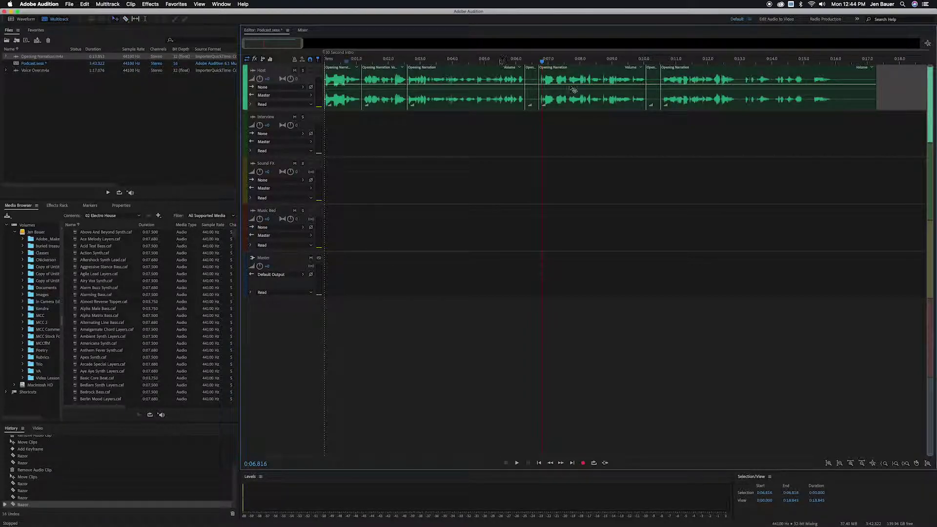
Step: Delete both silent segments between the new cuts and move the two following narration clips up to close the gaps
{"action": "left_click", "coordinate": [531, 71]}
{"action": "key", "text": "Delete"}
{"action": "left_click", "coordinate": [655, 72]}
{"action": "key", "text": "Delete"}
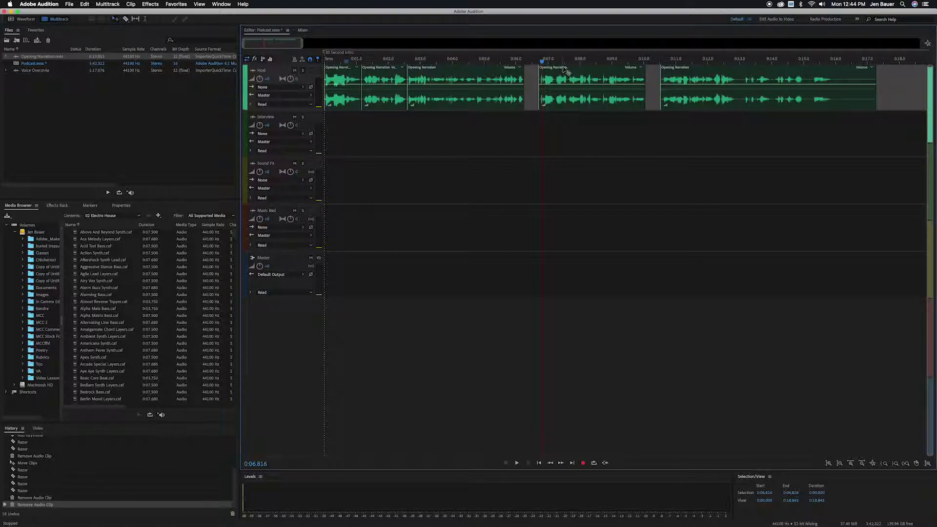
{"action": "left_click_drag", "start_coordinate": [566, 71], "coordinate": [552, 71]}
{"action": "left_click_drag", "start_coordinate": [701, 72], "coordinate": [673, 72]}
Step: Play the rest of the narration and trim the end of the last clip back to about 15.1 seconds
{"action": "left_click", "coordinate": [509, 62]}
{"action": "key", "text": "space"}
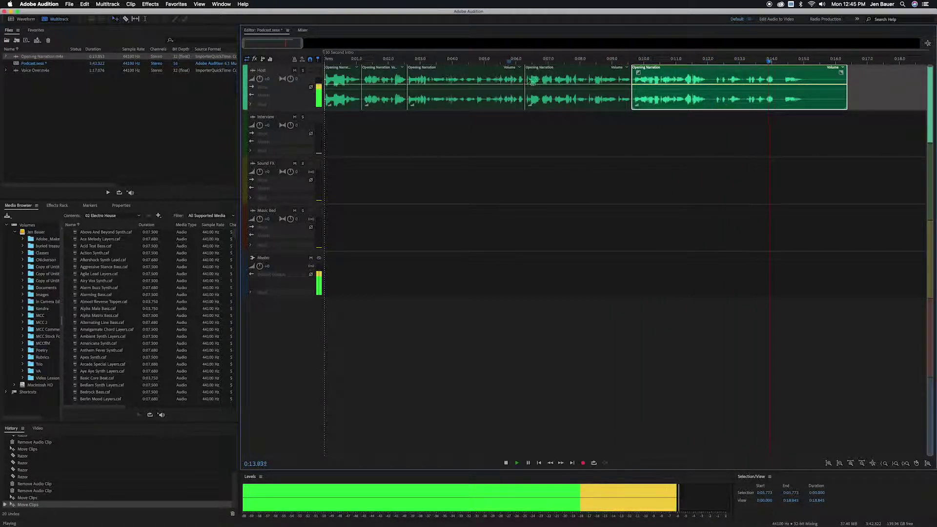
{"action": "key", "text": "space"}
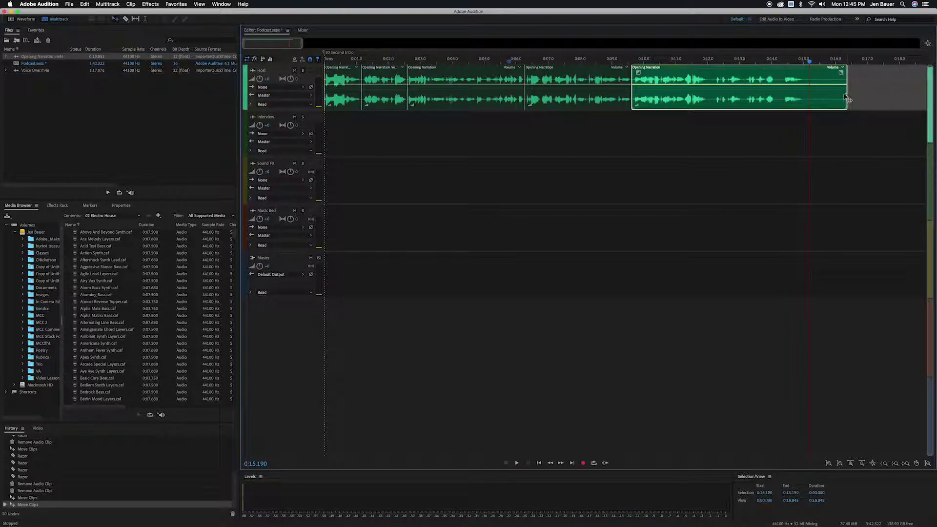
{"action": "left_click_drag", "start_coordinate": [845, 99], "coordinate": [806, 99]}
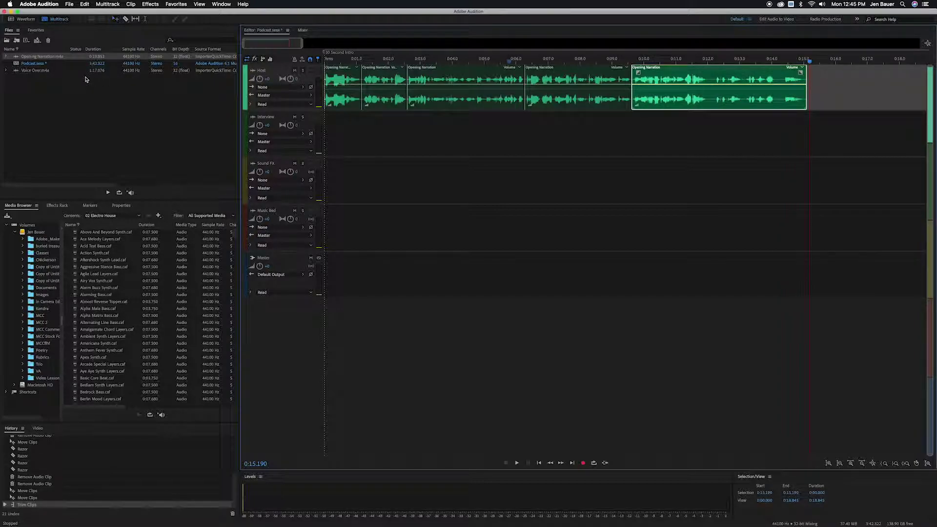
Step: Rename the Interview track to Story and place the Voice Over file on the Sound FX track at about 13 seconds
{"action": "left_click", "coordinate": [267, 117]}
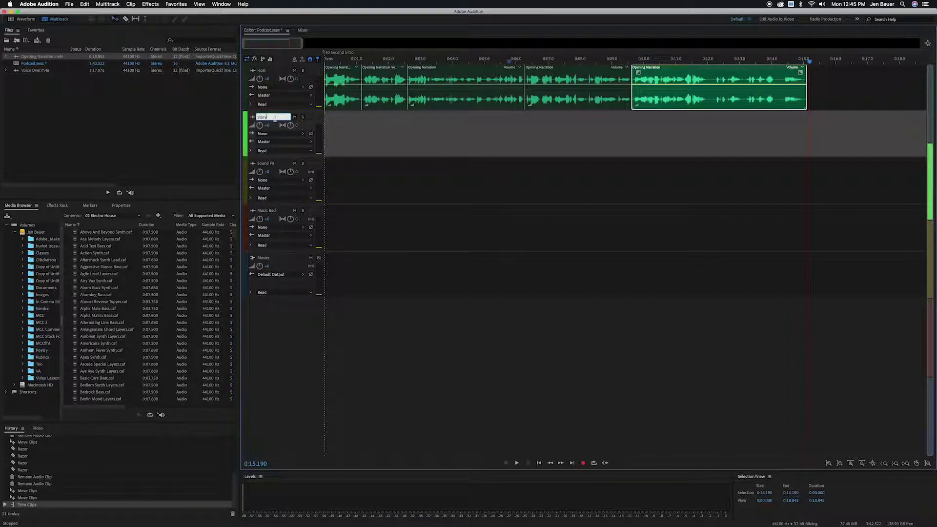
{"action": "key", "text": "Return"}
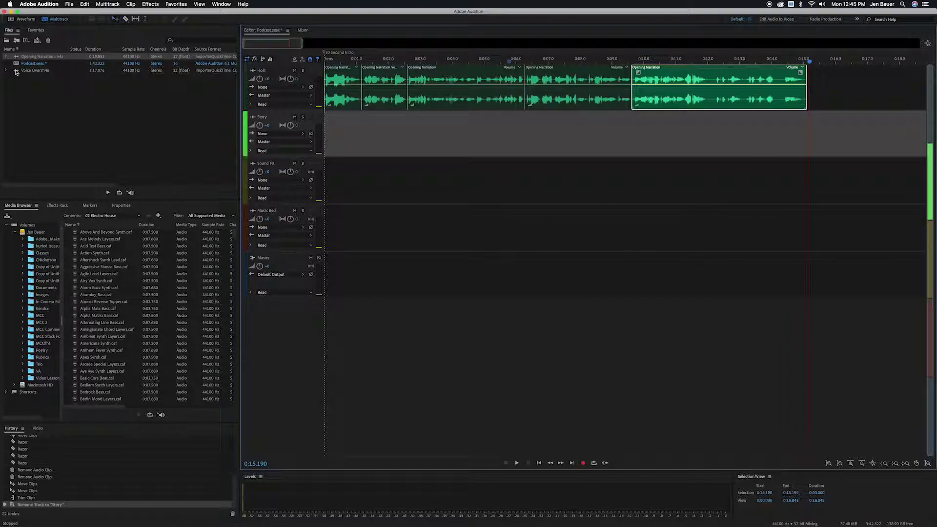
{"action": "left_click", "coordinate": [16, 71]}
{"action": "left_click_drag", "start_coordinate": [16, 73], "coordinate": [741, 171]}
Step: Play the transition from the narration into the Voice Over and move the Voice Over clip to start at about 14.3 seconds
{"action": "left_click", "coordinate": [729, 60]}
{"action": "key", "text": "space"}
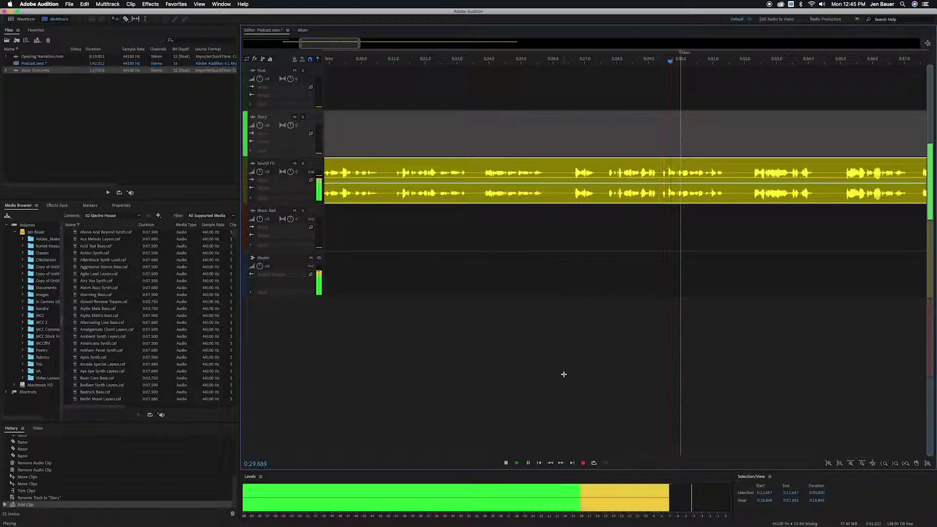
{"action": "left_click", "coordinate": [507, 462]}
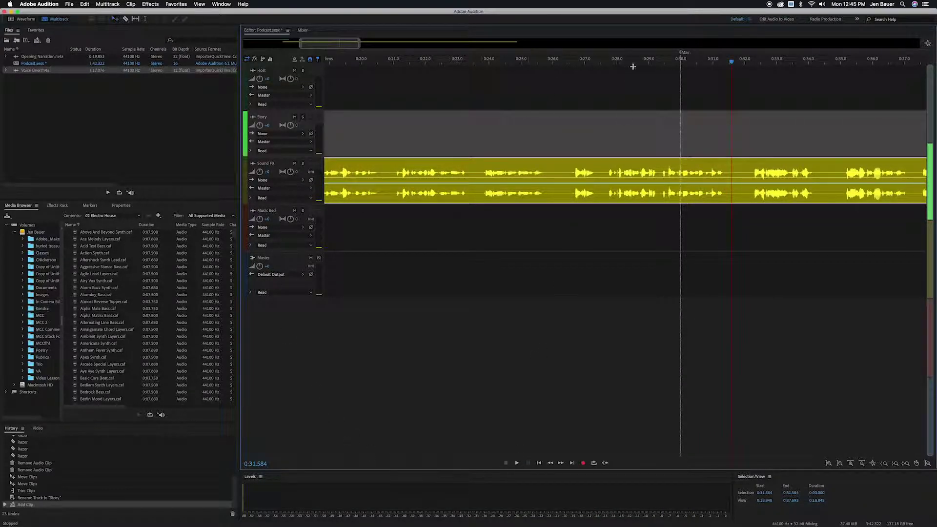
{"action": "left_click_drag", "start_coordinate": [731, 60], "coordinate": [708, 61]}
{"action": "left_click_drag", "start_coordinate": [300, 44], "coordinate": [254, 44]}
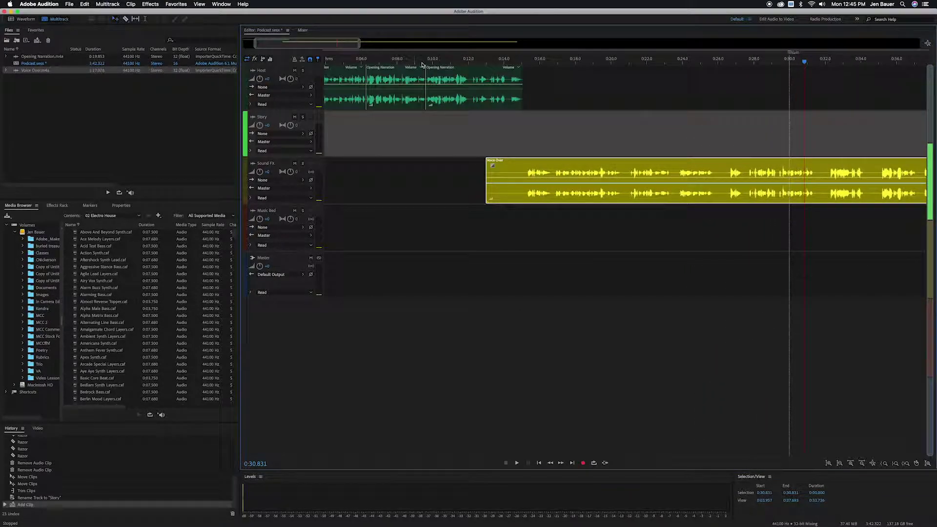
{"action": "left_click", "coordinate": [479, 62]}
{"action": "key", "text": "space"}
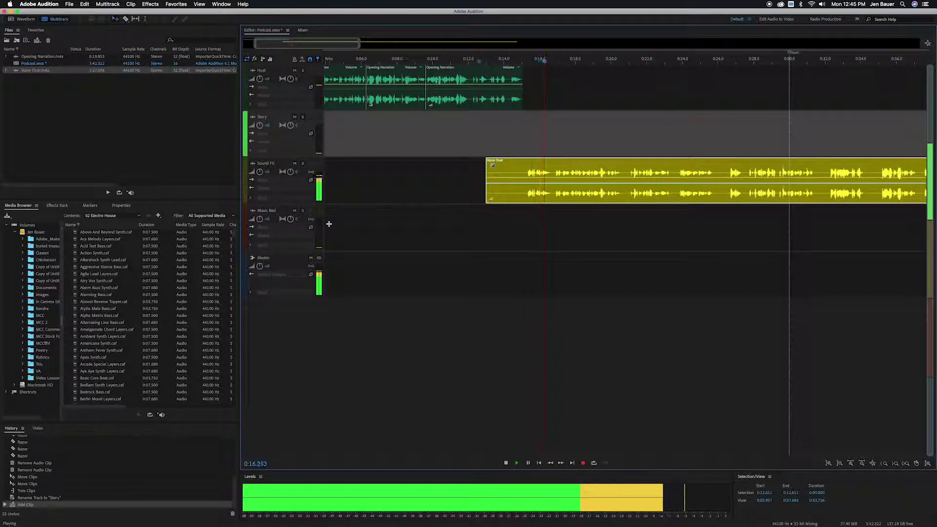
{"action": "key", "text": "space"}
{"action": "left_click_drag", "start_coordinate": [547, 165], "coordinate": [567, 164]}
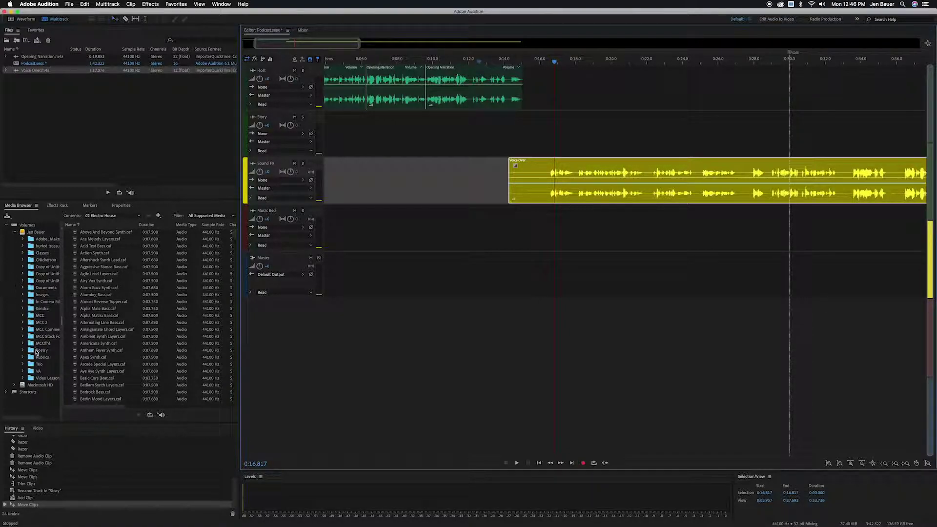
Step: Browse Macintosh HD to Library, Audio, Apple Loops, Apple, Jam Pack Remix Tools and widen the name column to read the loop names
{"action": "left_click", "coordinate": [25, 386]}
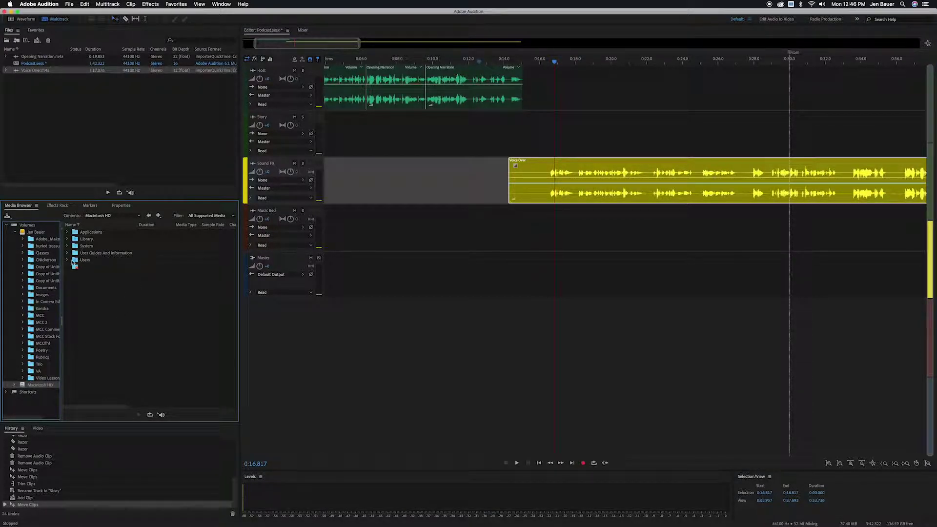
{"action": "left_click", "coordinate": [68, 239]}
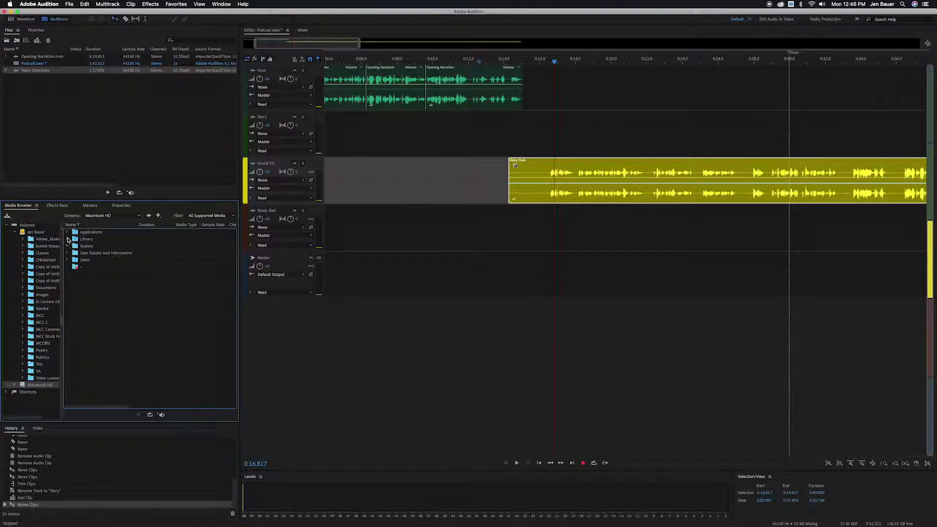
{"action": "left_click", "coordinate": [75, 253]}
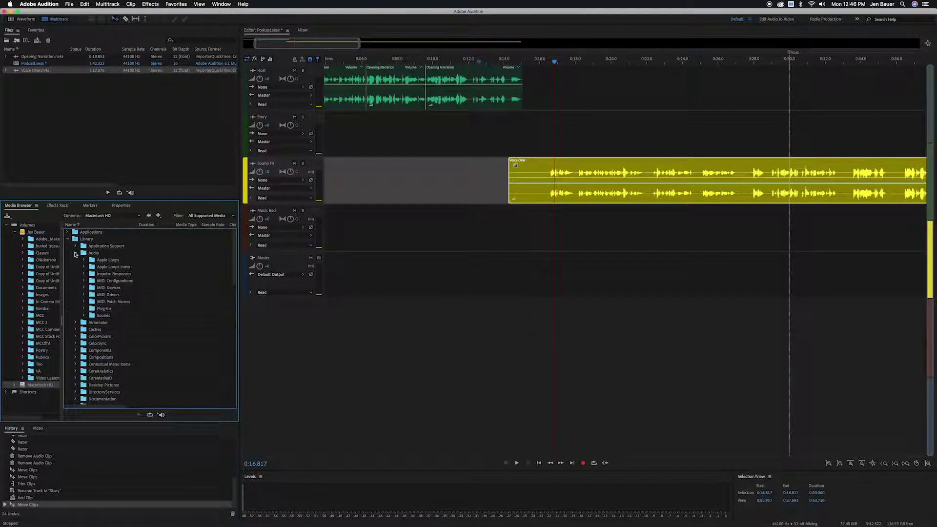
{"action": "left_click", "coordinate": [84, 261]}
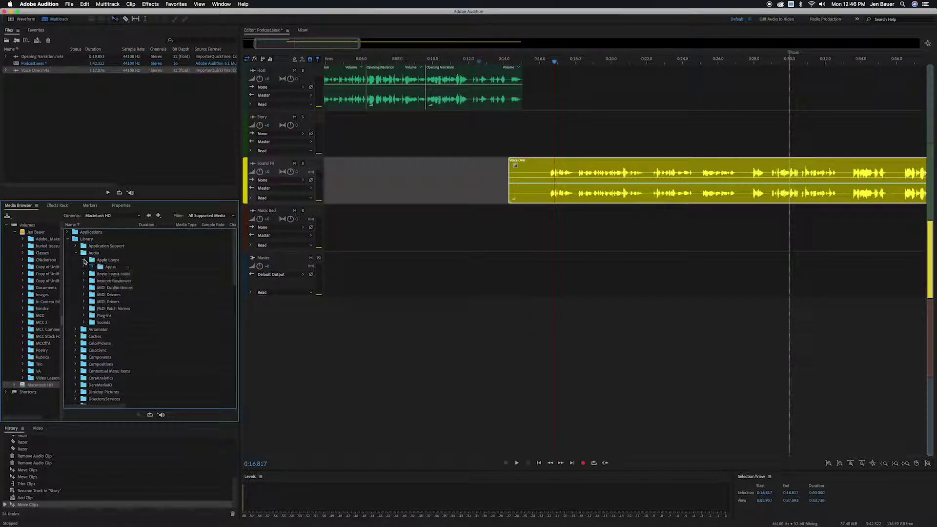
{"action": "left_click", "coordinate": [93, 268]}
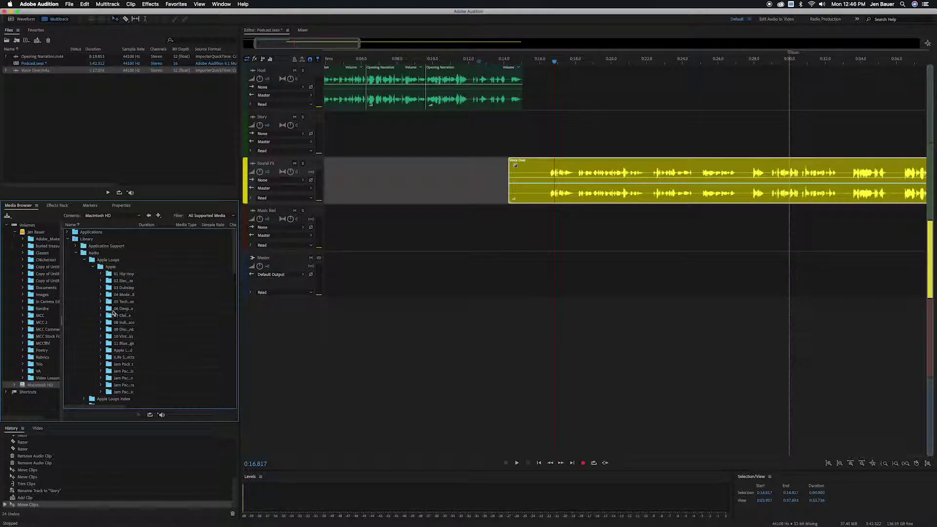
{"action": "left_click", "coordinate": [102, 385]}
{"action": "scroll", "coordinate": [138, 233], "scroll_direction": "down", "scroll_amount": 3}
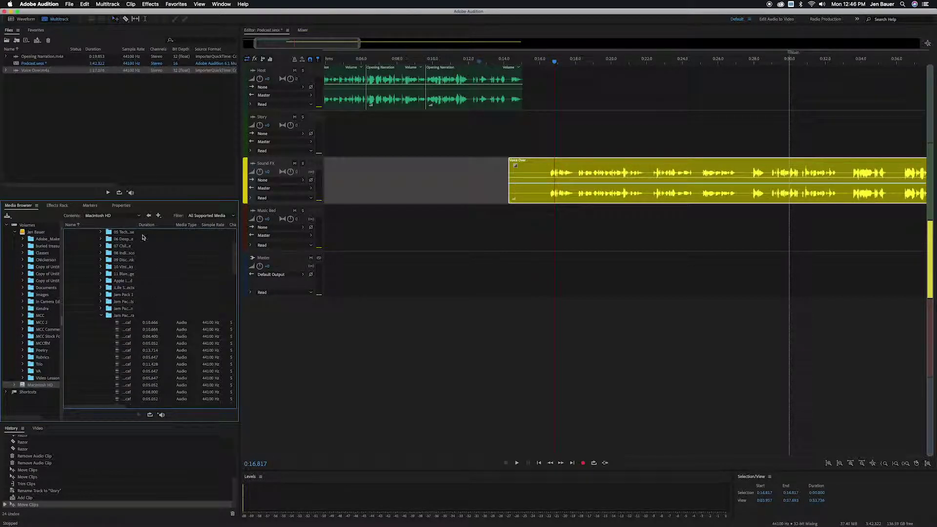
{"action": "left_click_drag", "start_coordinate": [137, 225], "coordinate": [198, 224]}
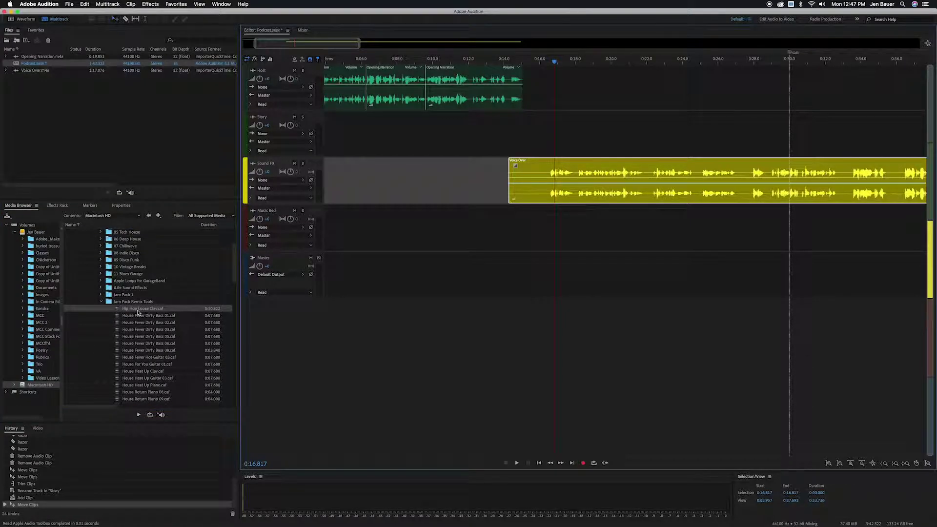
Step: Open Hip Hop Loose Clav.caf and add it to the Music Bed track of the podcast session at about 14.3 seconds
{"action": "double_click", "coordinate": [138, 310]}
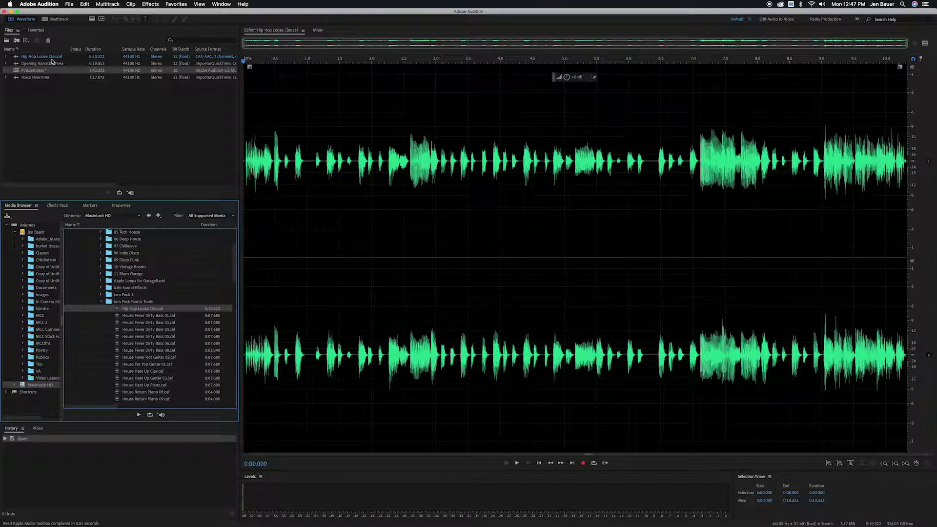
{"action": "left_click", "coordinate": [54, 21]}
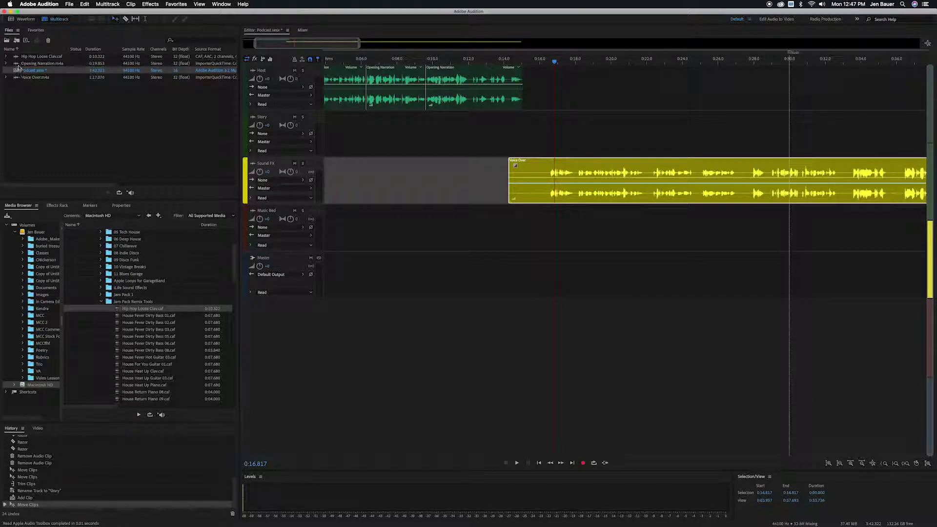
{"action": "left_click_drag", "start_coordinate": [16, 58], "coordinate": [508, 248]}
Step: Play the transition, then move the Voice Over to the Story track and start it and the music loop at about 14 seconds
{"action": "left_click", "coordinate": [477, 63]}
{"action": "key", "text": "space"}
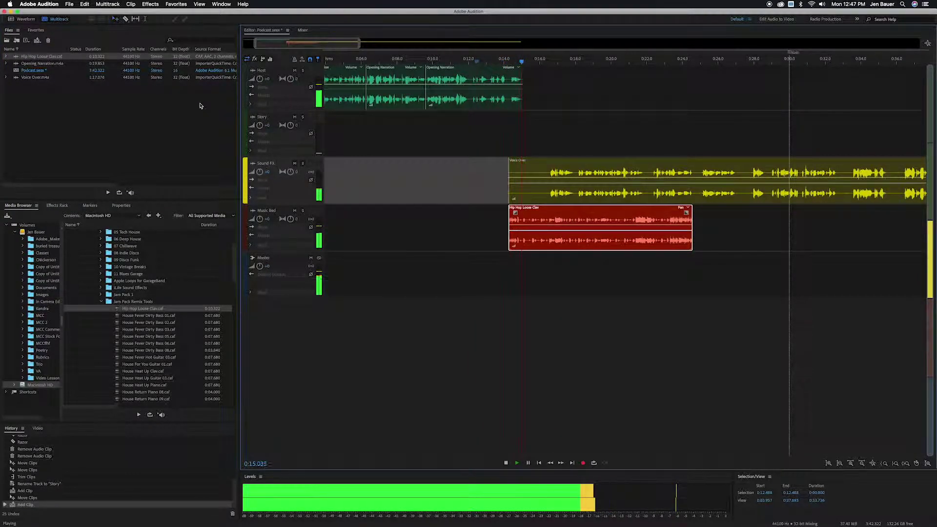
{"action": "left_click_drag", "start_coordinate": [561, 182], "coordinate": [556, 135]}
{"action": "mouse_move", "coordinate": [542, 211]}
{"action": "left_mouse_down"}
{"action": "mouse_move", "coordinate": [530, 209]}
{"action": "mouse_move", "coordinate": [540, 210]}
{"action": "left_mouse_up"}
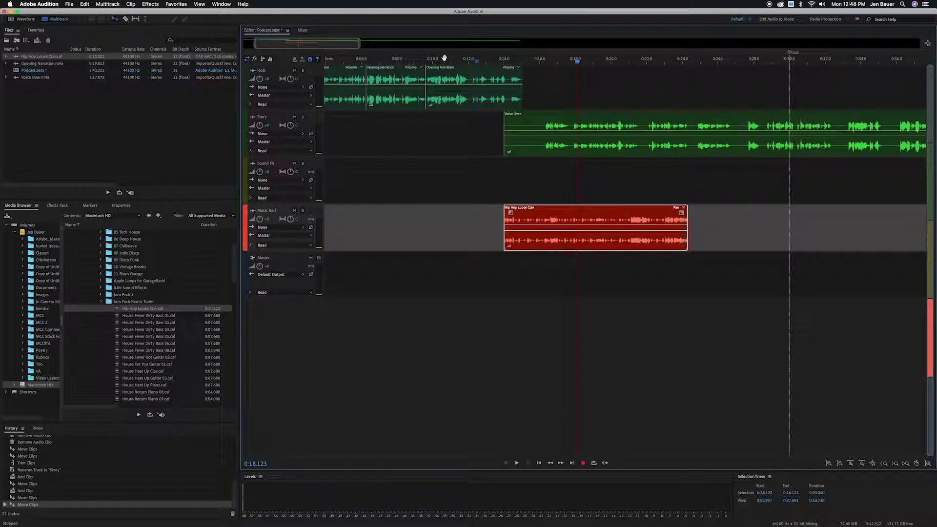
Step: Play the overlap, then move the Voice Over to the Host track at about 22.4 seconds and the music loop to about 14.8 seconds
{"action": "key", "text": "space"}
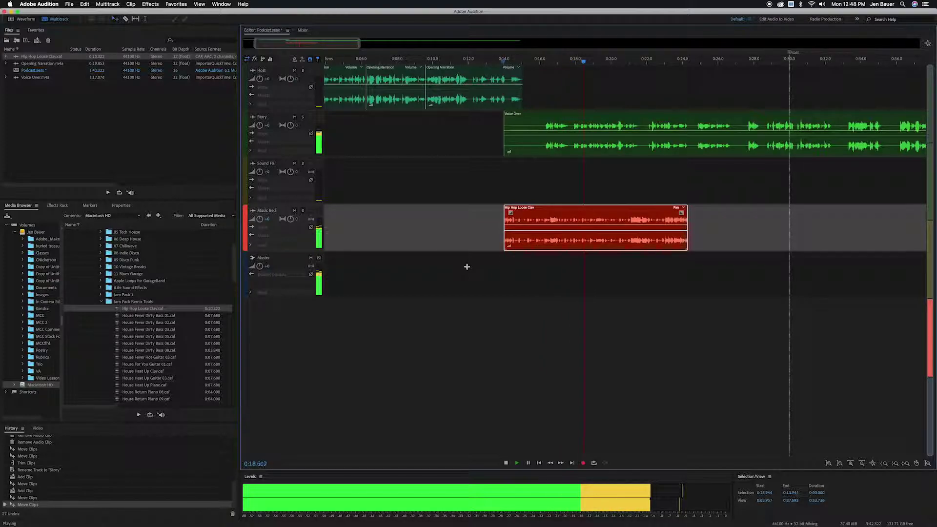
{"action": "key", "text": "space"}
{"action": "left_click_drag", "start_coordinate": [565, 116], "coordinate": [713, 69]}
{"action": "left_click_drag", "start_coordinate": [522, 209], "coordinate": [536, 215]}
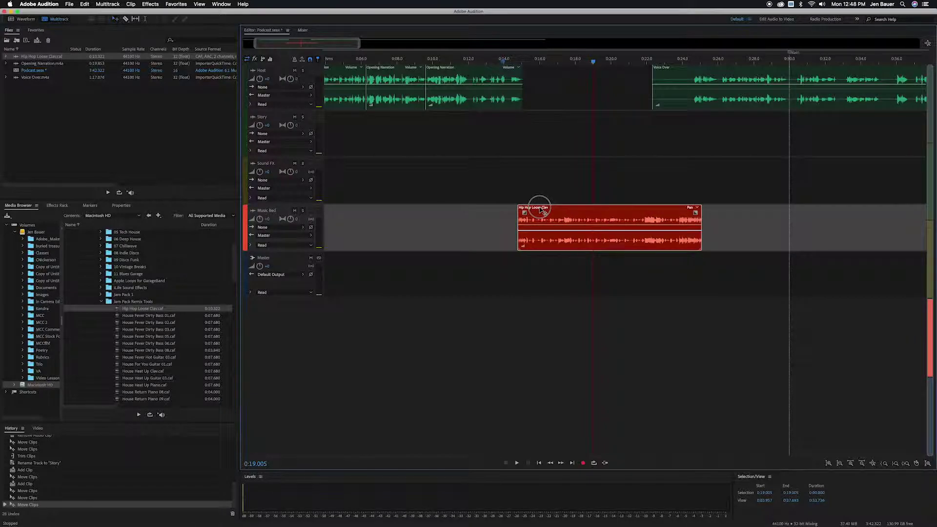
Step: Play the music entrance from about 14.7 seconds and shift the Hip Hop Loose Clav clip to start at about 15.3 seconds
{"action": "left_click", "coordinate": [517, 62]}
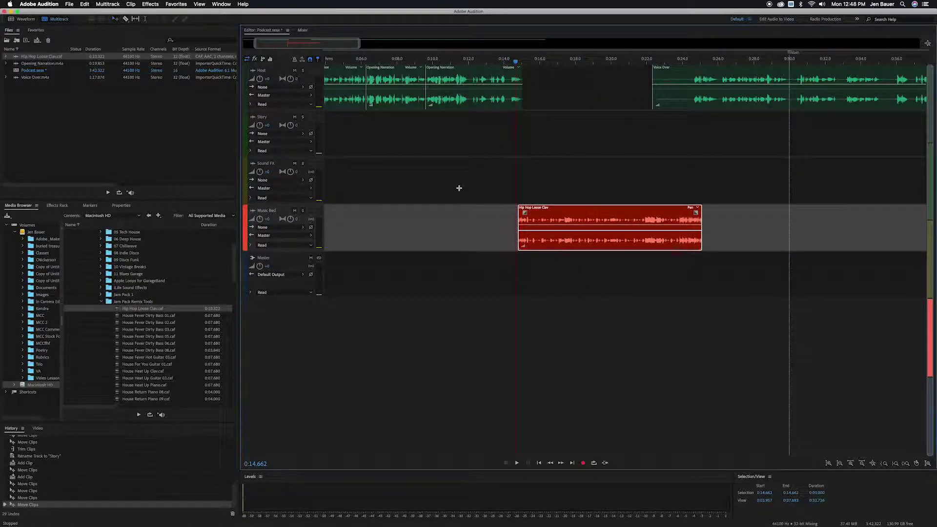
{"action": "key", "text": "space"}
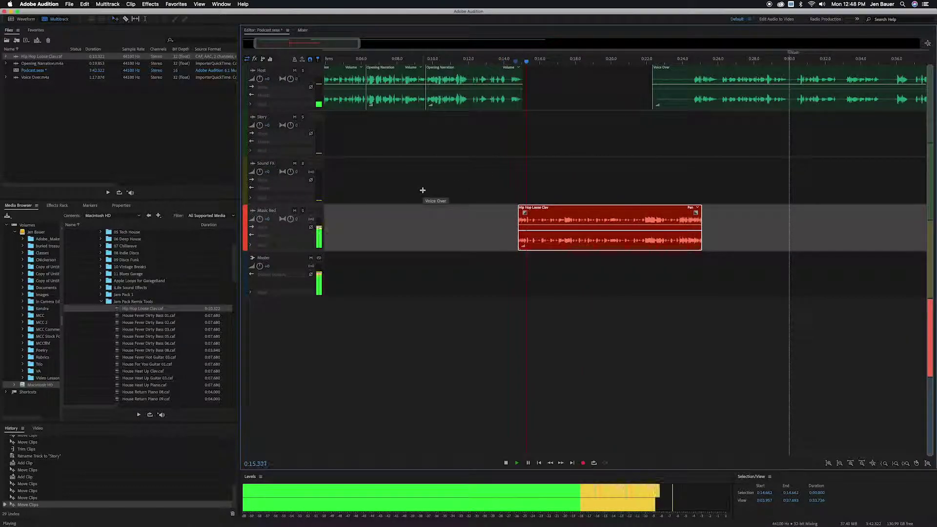
{"action": "key", "text": "space"}
{"action": "left_click_drag", "start_coordinate": [549, 204], "coordinate": [559, 204]}
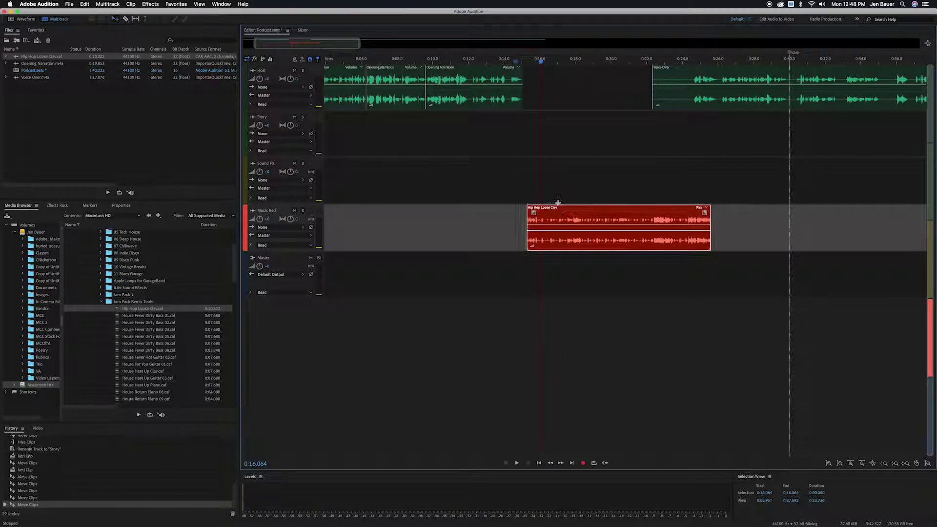
Step: Play the transition, then trim the Voice Over's opening to start at about 24.4 seconds and move the clip to the Story track
{"action": "left_click_drag", "start_coordinate": [498, 57], "coordinate": [499, 57]}
{"action": "key", "text": "space"}
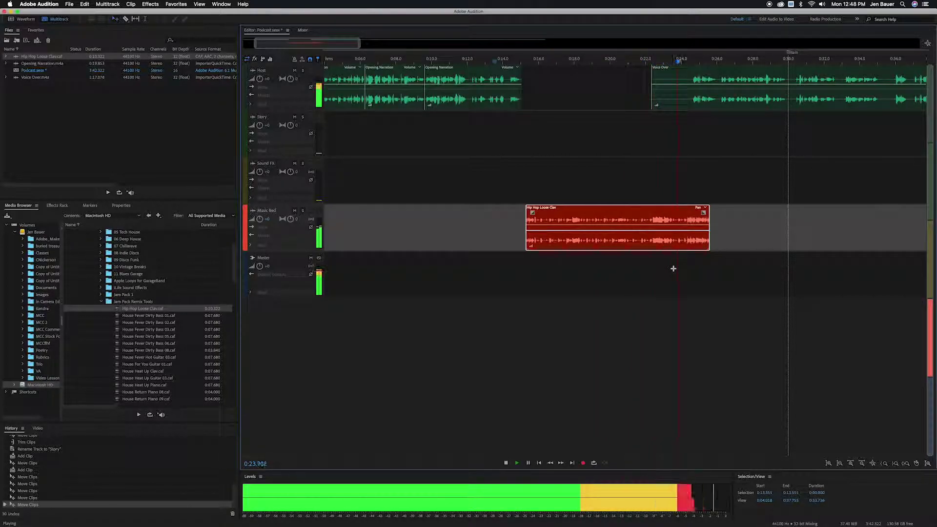
{"action": "key", "text": "space"}
{"action": "left_click_drag", "start_coordinate": [654, 79], "coordinate": [689, 87]}
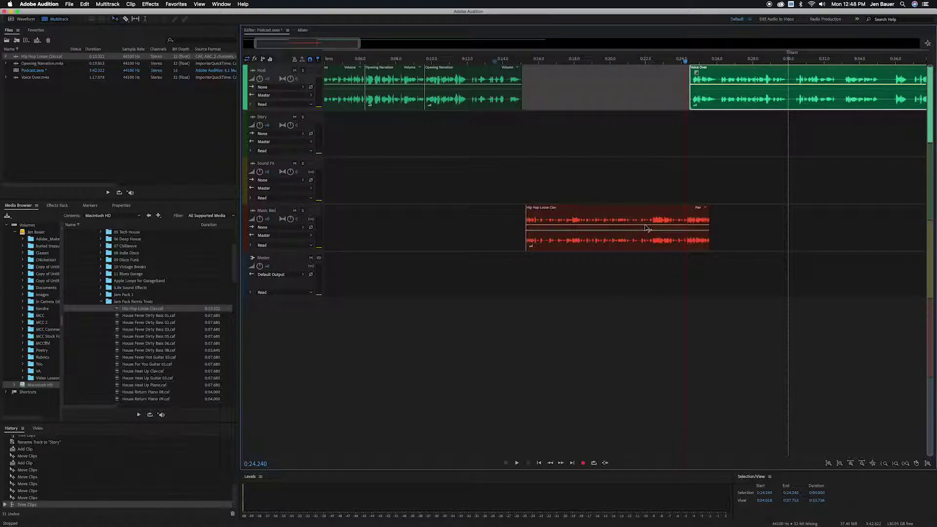
{"action": "left_click_drag", "start_coordinate": [732, 76], "coordinate": [729, 123]}
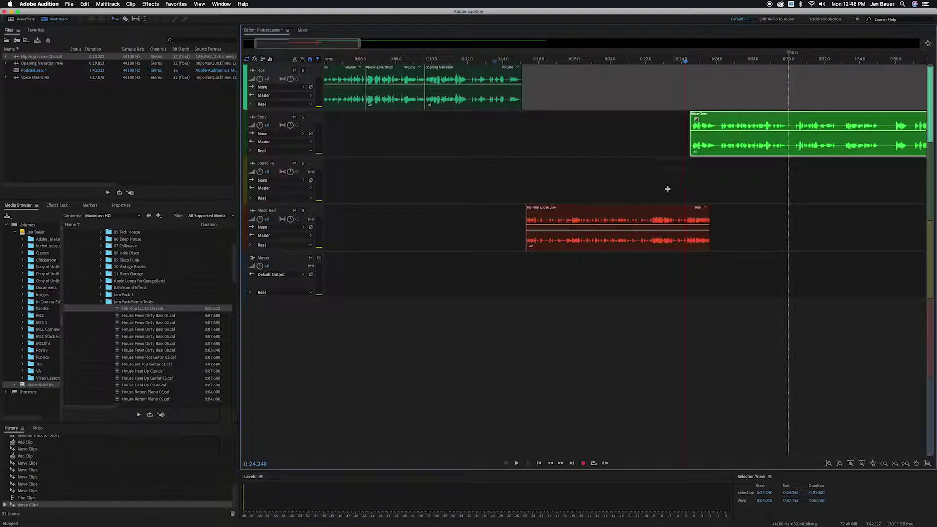
Step: Fade the Hip Hop Loose Clav clip's volume down from a keyframe at about 22.2 seconds to silence at the clip's end
{"action": "left_click", "coordinate": [669, 227]}
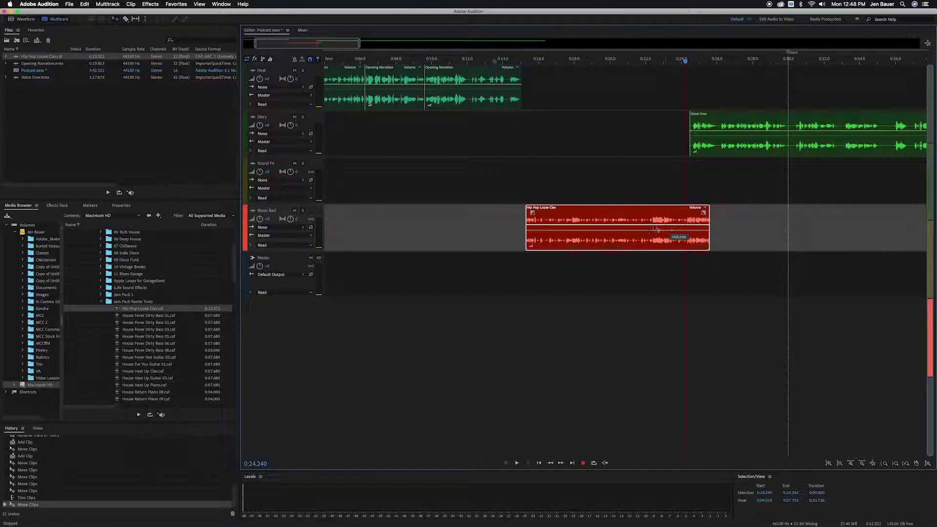
{"action": "left_click", "coordinate": [650, 226]}
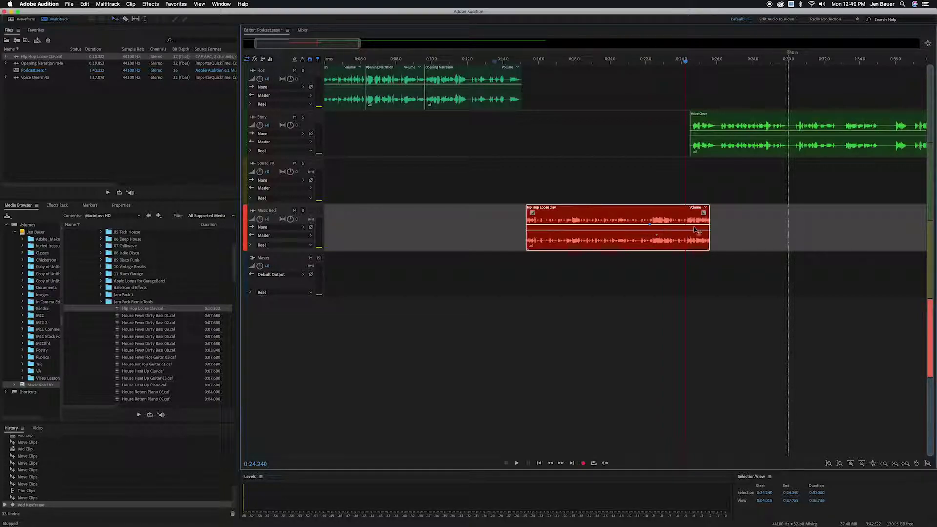
{"action": "left_click_drag", "start_coordinate": [709, 227], "coordinate": [715, 251]}
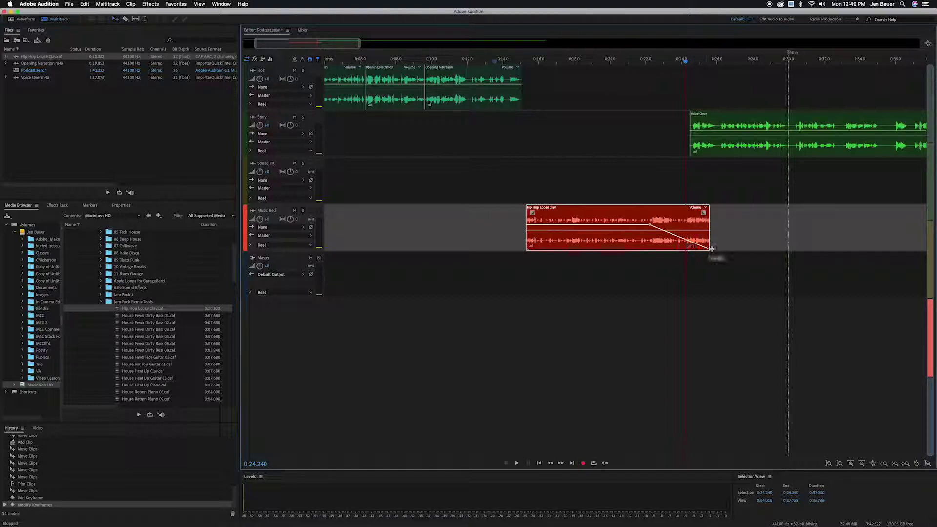
Step: Move the Voice Over to start at about 23.8 seconds on the Story track and play the fade from about 20.7 seconds
{"action": "mouse_move", "coordinate": [714, 116]}
{"action": "left_mouse_down"}
{"action": "mouse_move", "coordinate": [679, 116]}
{"action": "mouse_move", "coordinate": [703, 115]}
{"action": "left_mouse_up"}
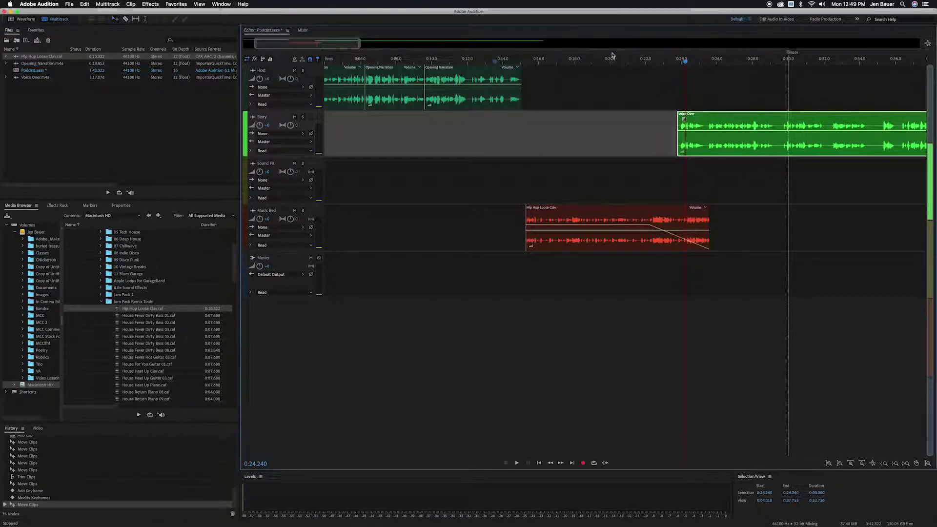
{"action": "left_click", "coordinate": [622, 62]}
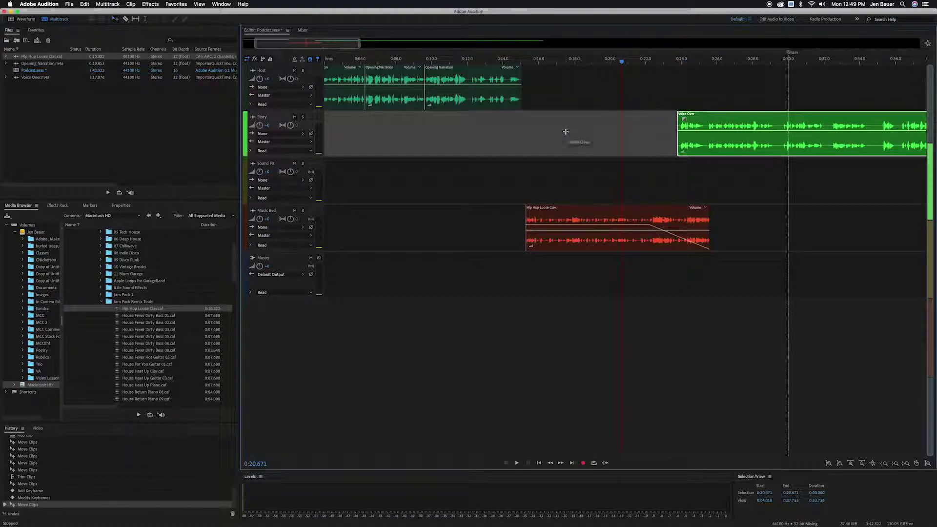
{"action": "key", "text": "space"}
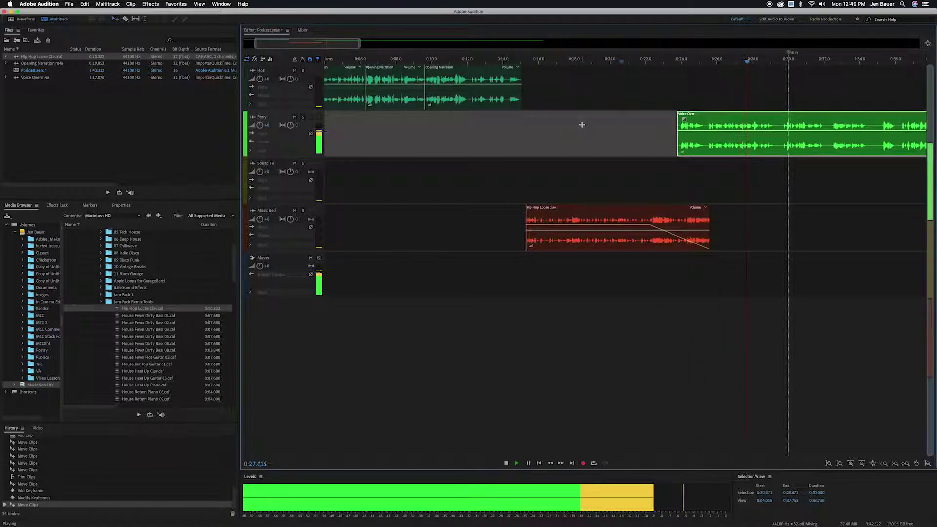
{"action": "key", "text": "space"}
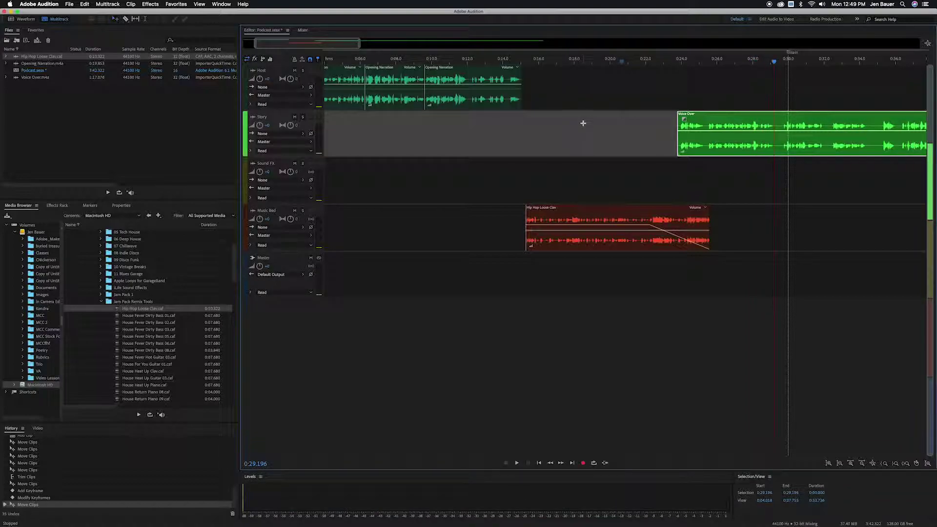
Step: Collapse the Jam Pack Remix Tools folder to return to the list of Apple loop folders
{"action": "left_click", "coordinate": [102, 302]}
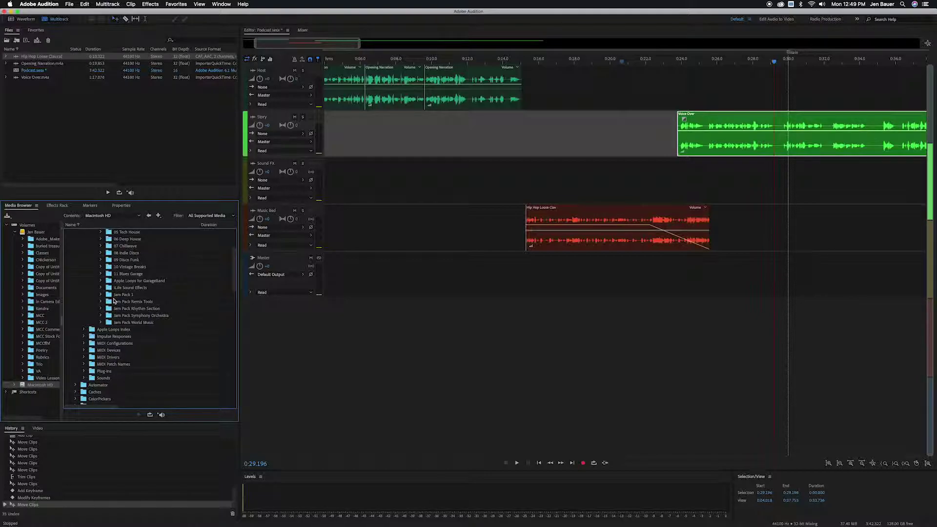
{"action": "left_click_drag", "start_coordinate": [175, 10], "coordinate": [177, 8]}
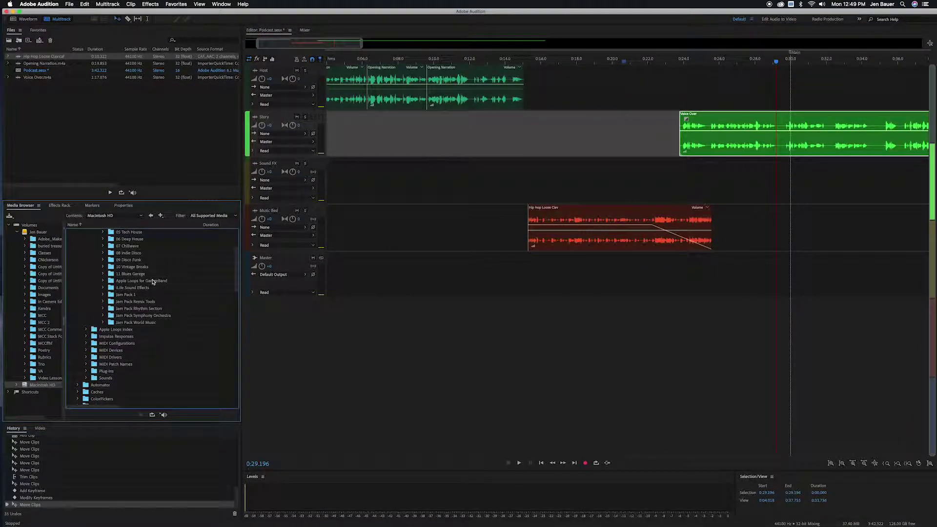